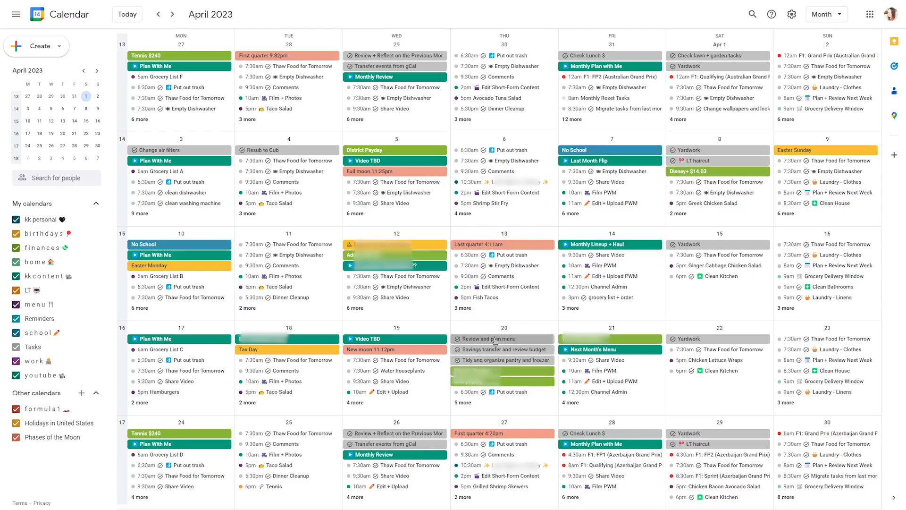
Hide all calendars listed under My calendars, including Tasks, Reminders and everything from kk personal through youtube
drag(43, 333, 16, 348)
click(17, 347)
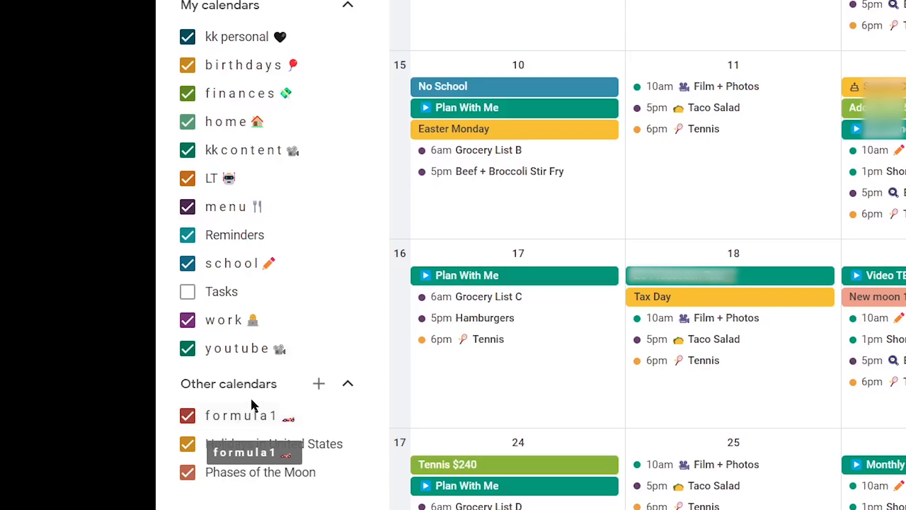
click(188, 38)
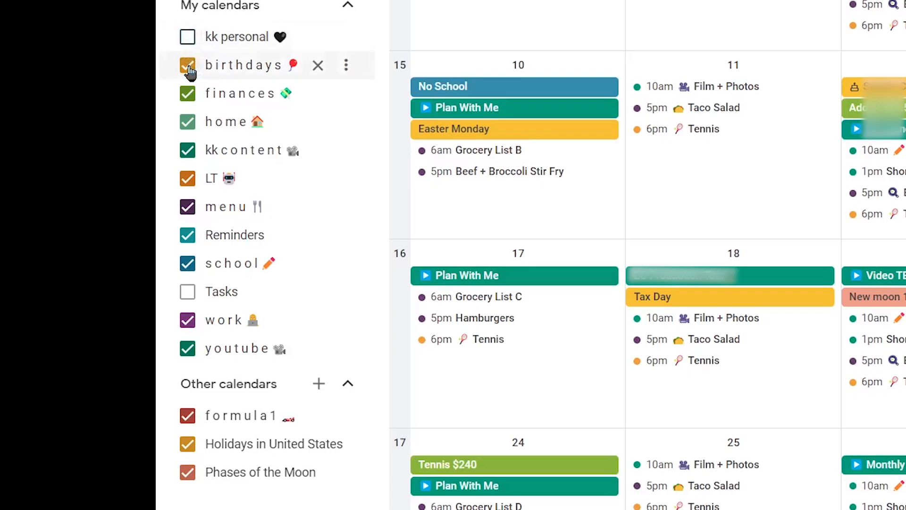
click(188, 66)
click(188, 94)
click(188, 123)
click(188, 151)
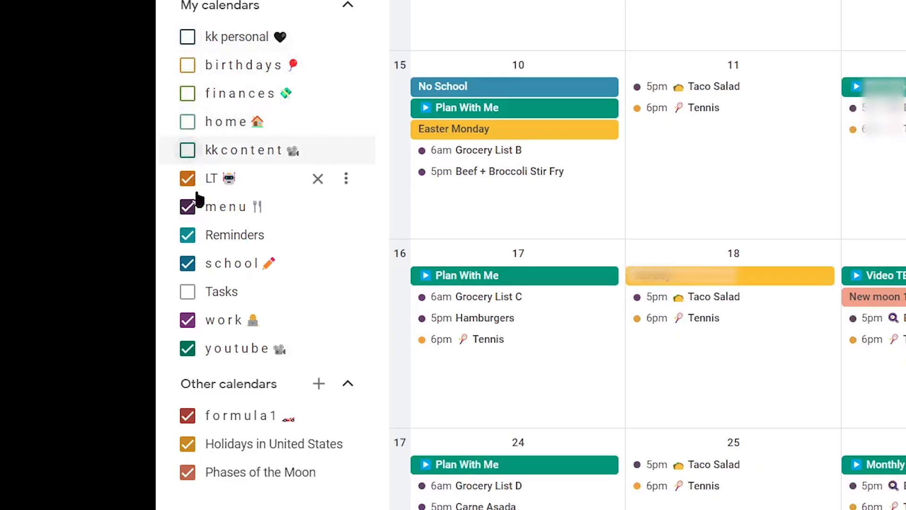
click(188, 179)
click(188, 208)
click(187, 236)
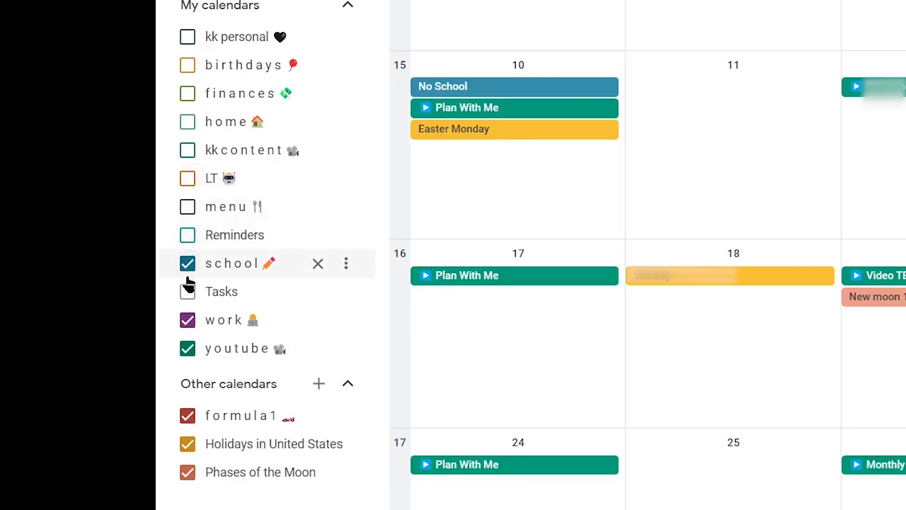
click(188, 264)
click(188, 321)
click(187, 349)
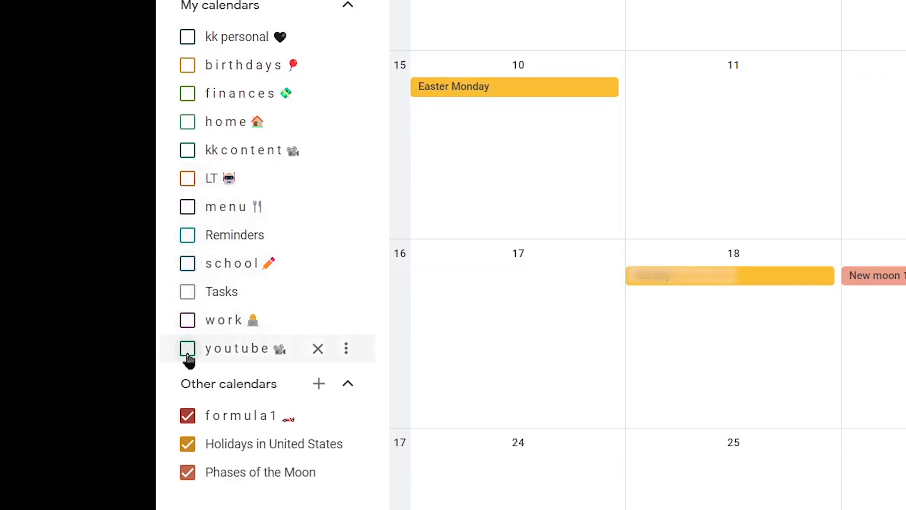
Hide the formula1, Holidays in United States and Phases of the Moon calendars, and switch to the week view
click(188, 416)
click(187, 444)
click(185, 474)
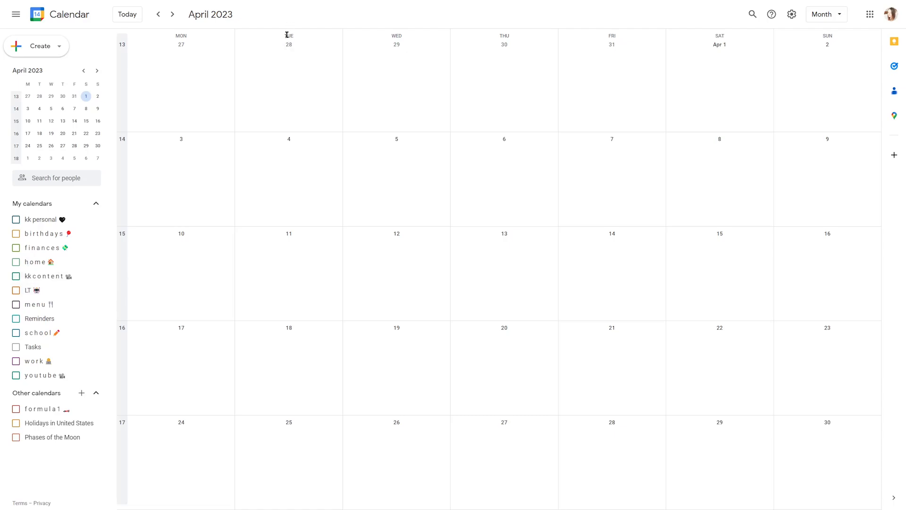
key(w)
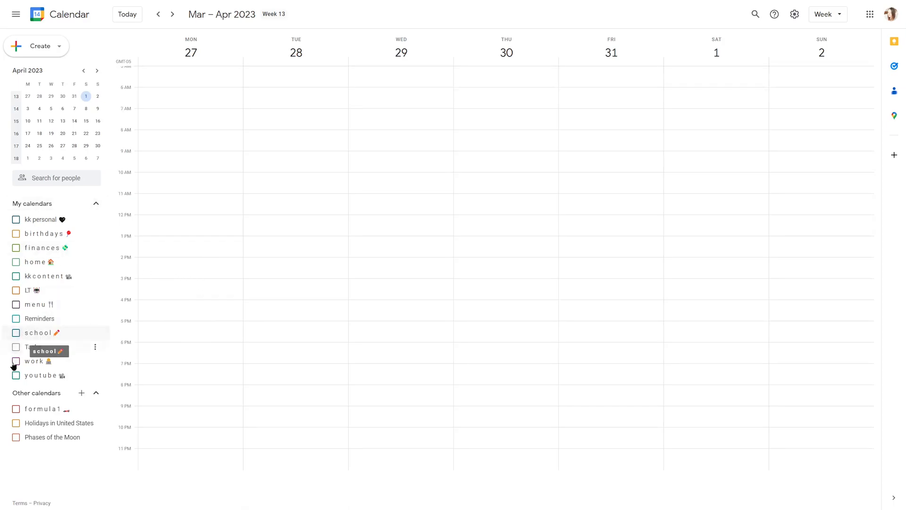
Start creating a new calendar and name it "social media"
click(81, 394)
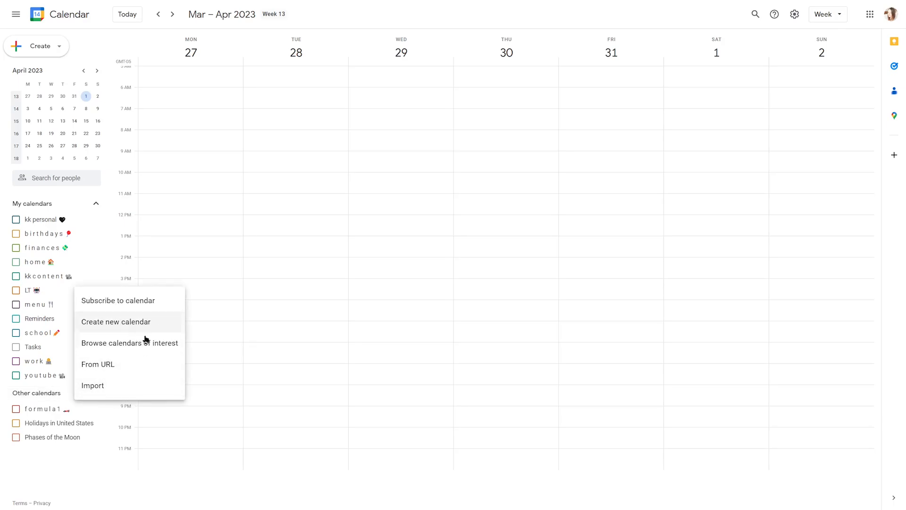
click(138, 322)
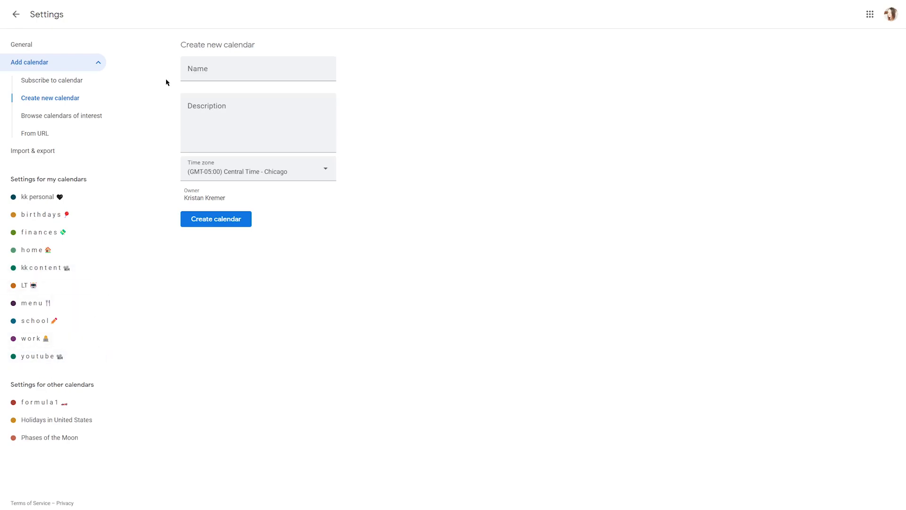
click(221, 69)
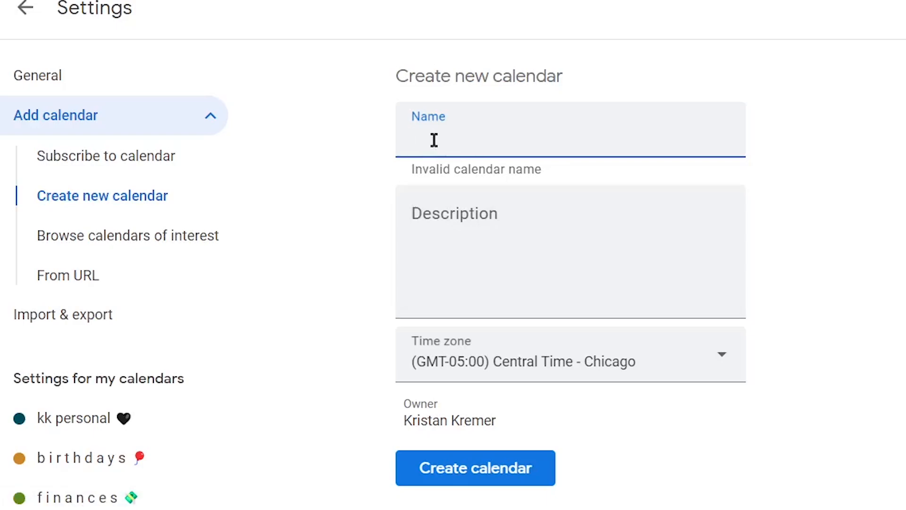
text(social media)
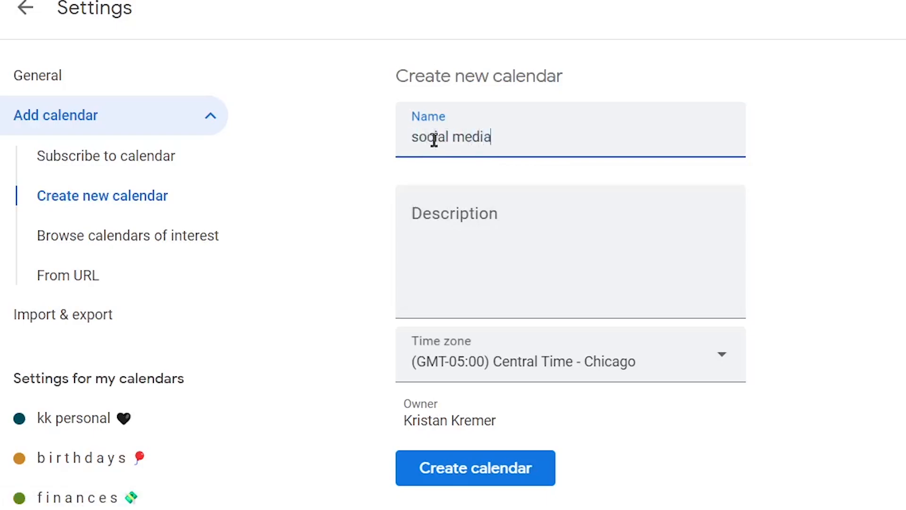
Insert spaces between the letters of the new calendar's name so it reads "s o c i a l m e d i a"
click(416, 137)
click(432, 137)
click(442, 137)
click(449, 137)
click(458, 137)
click(471, 137)
click(482, 137)
click(499, 137)
click(518, 137)
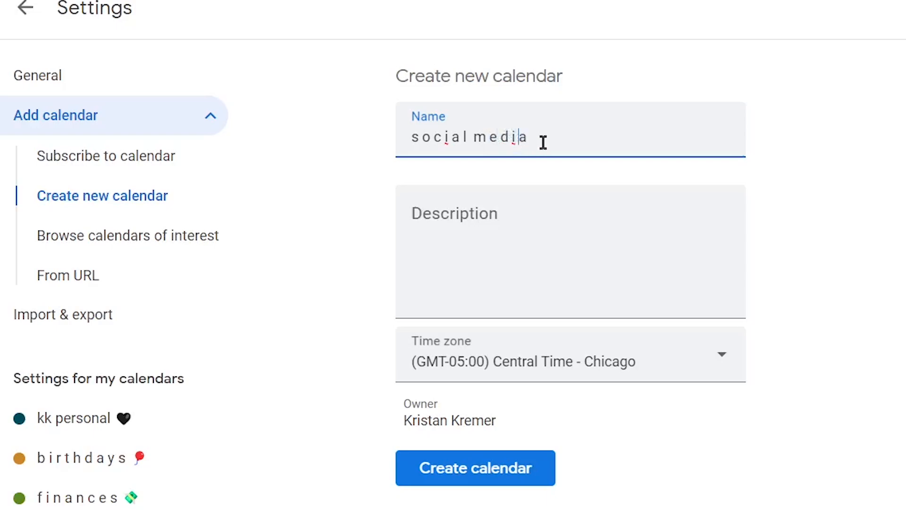
key(Right)
Bring up the emoji picker at the end of the calendar name and browse its recent emojis, smileys and symbols
key(super+period)
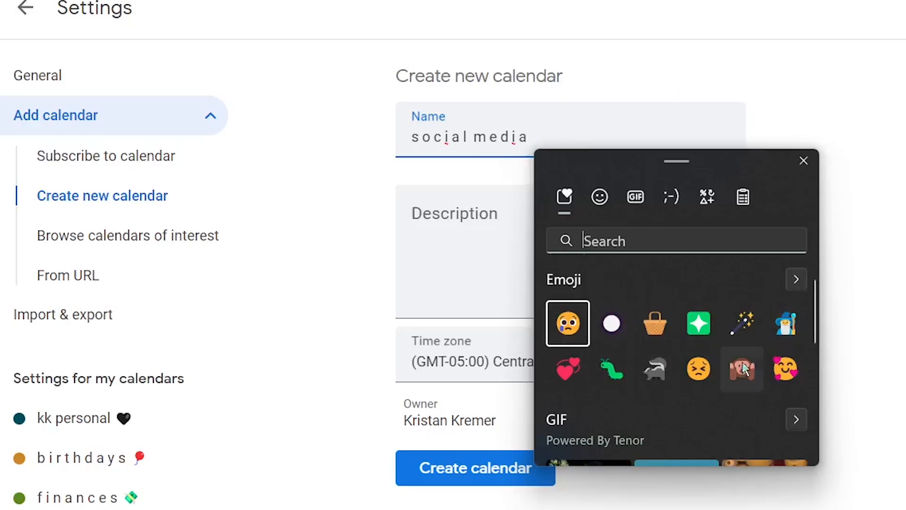
scroll(742, 370, down, 2)
scroll(741, 366, down, 5)
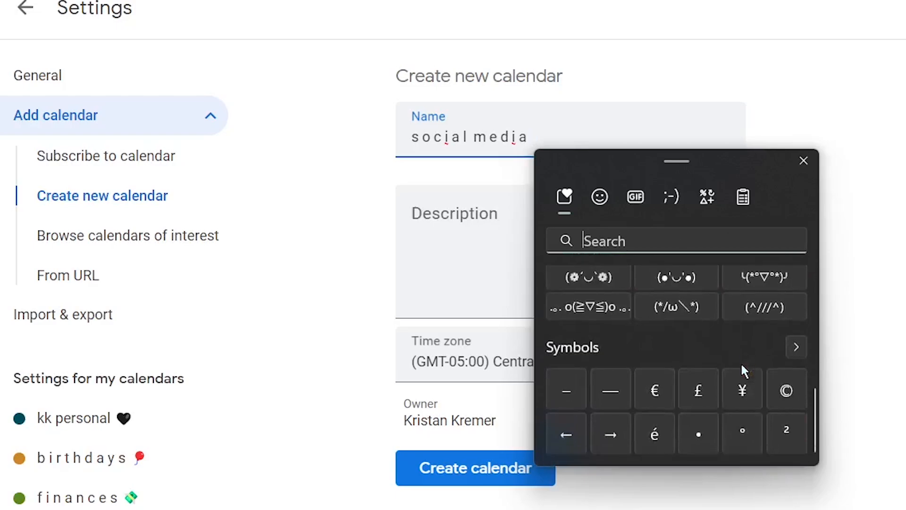
scroll(641, 408, up, 6)
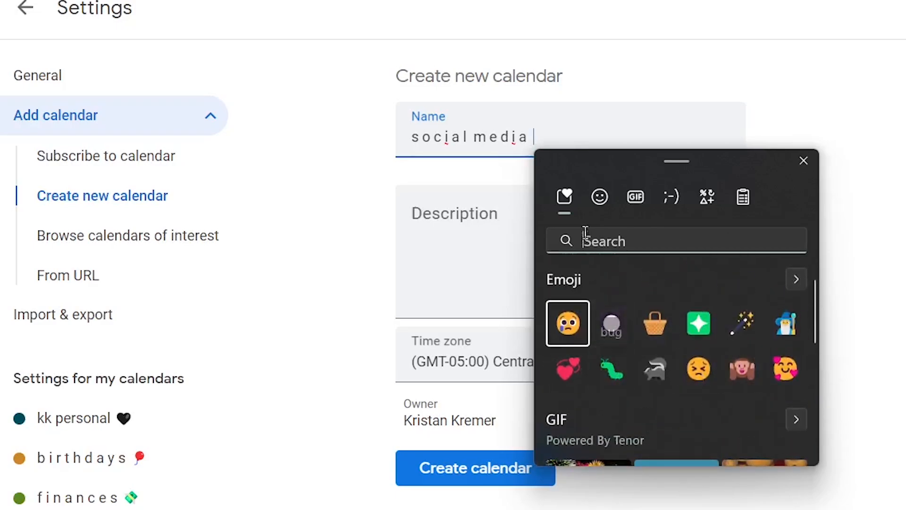
click(603, 201)
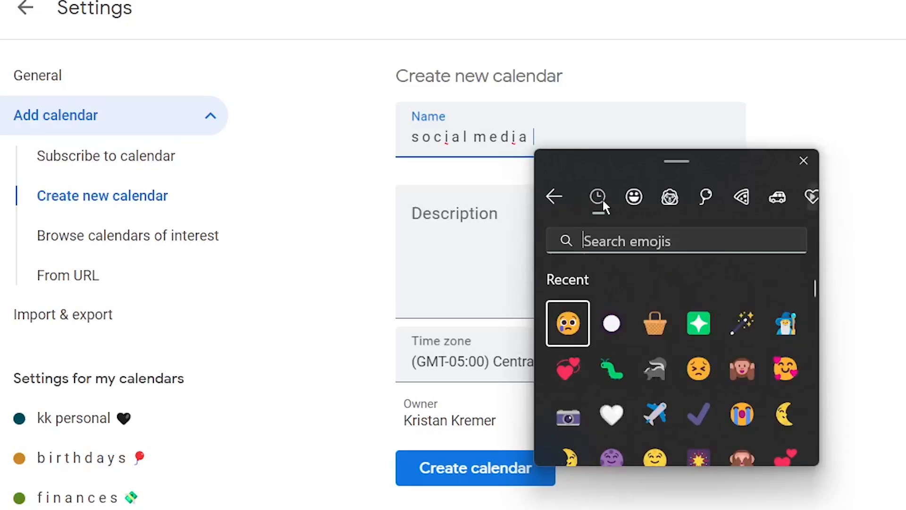
scroll(650, 429, down, 6)
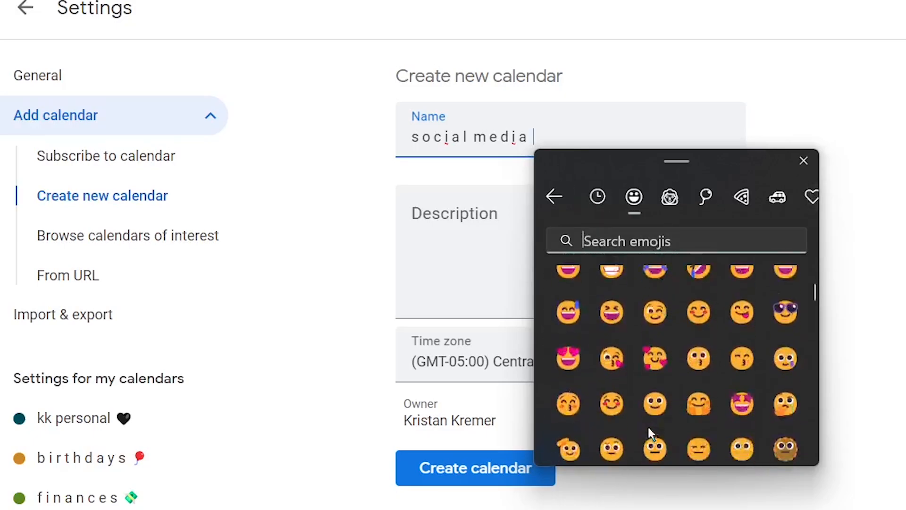
scroll(648, 427, up, 6)
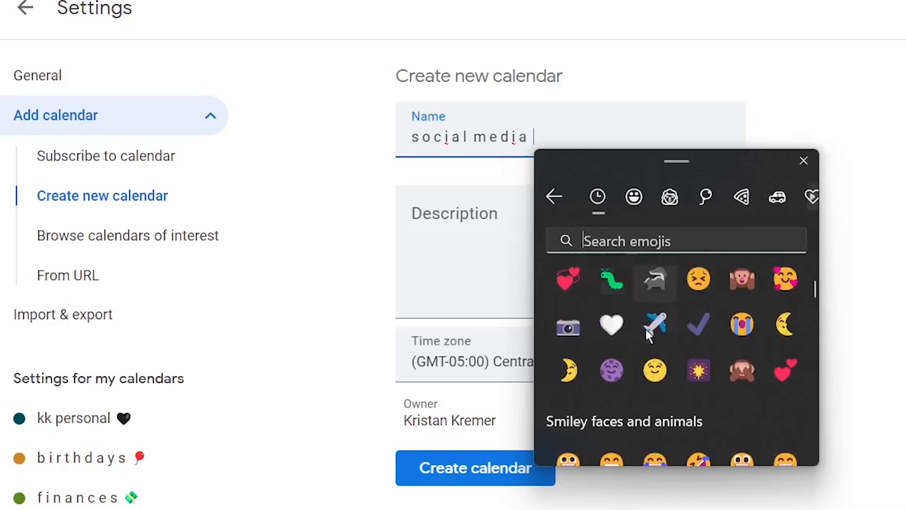
scroll(647, 330, up, 2)
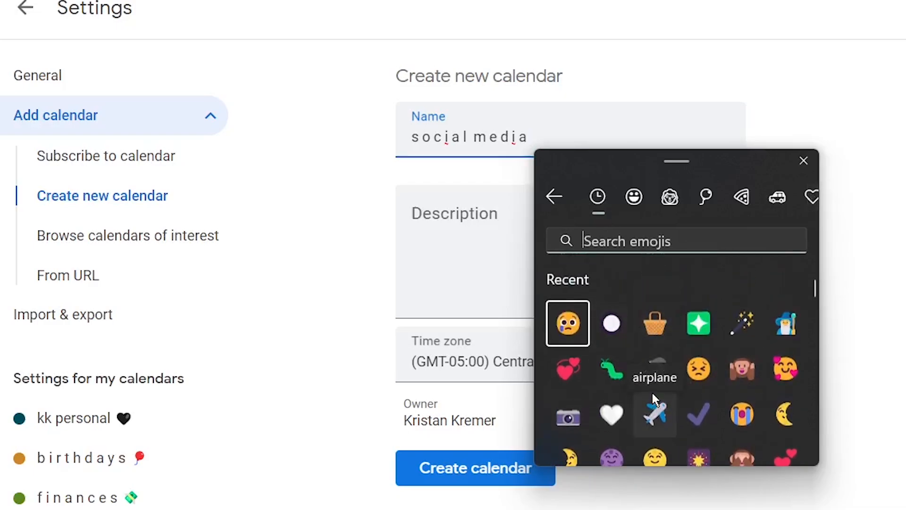
scroll(700, 423, down, 1)
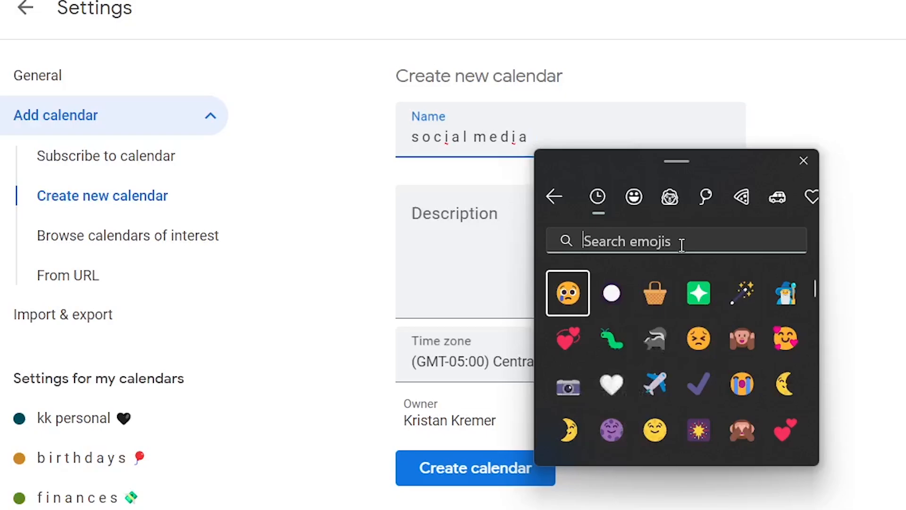
Search the emojis for "social" and clear the search
text(soia)
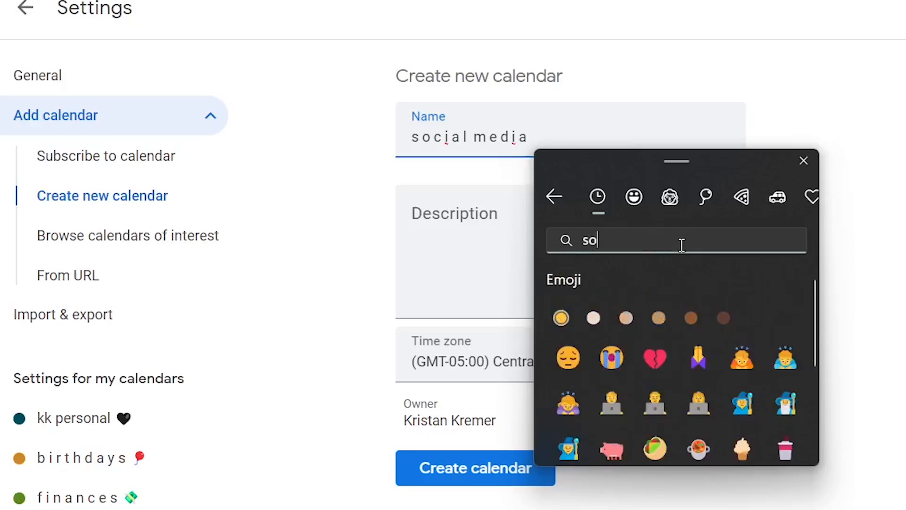
key(BackSpace)
key(BackSpace)
text(cial)
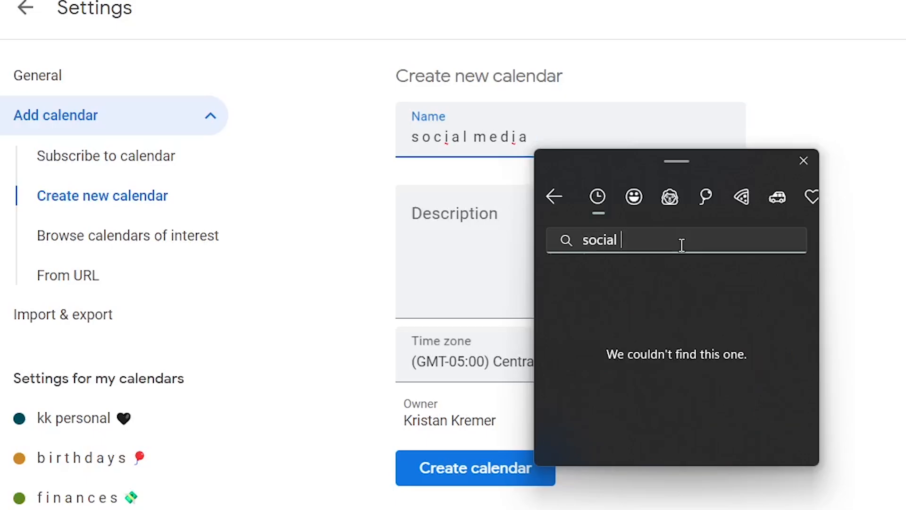
key(BackSpace)
key(BackSpace)
key(BackSpace)
key(BackSpace)
key(BackSpace)
key(BackSpace)
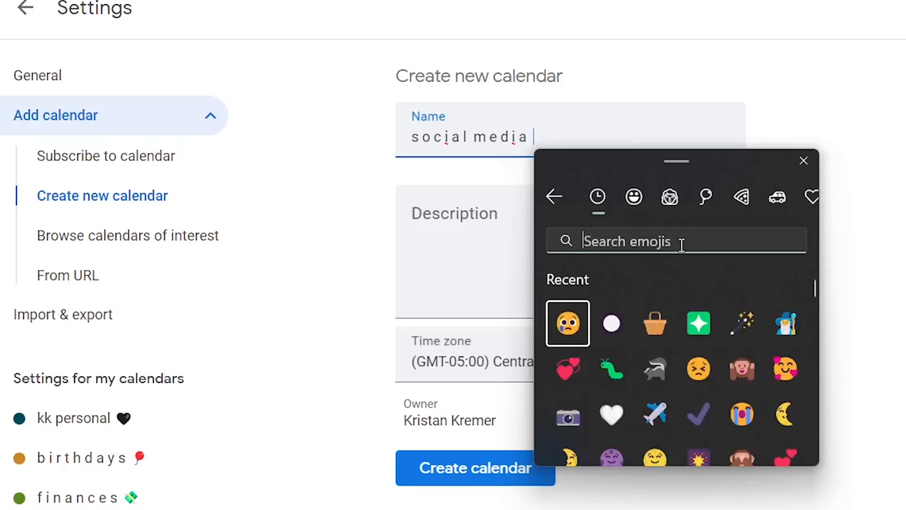
Search the emojis for "phone" and clear the search
text(phone)
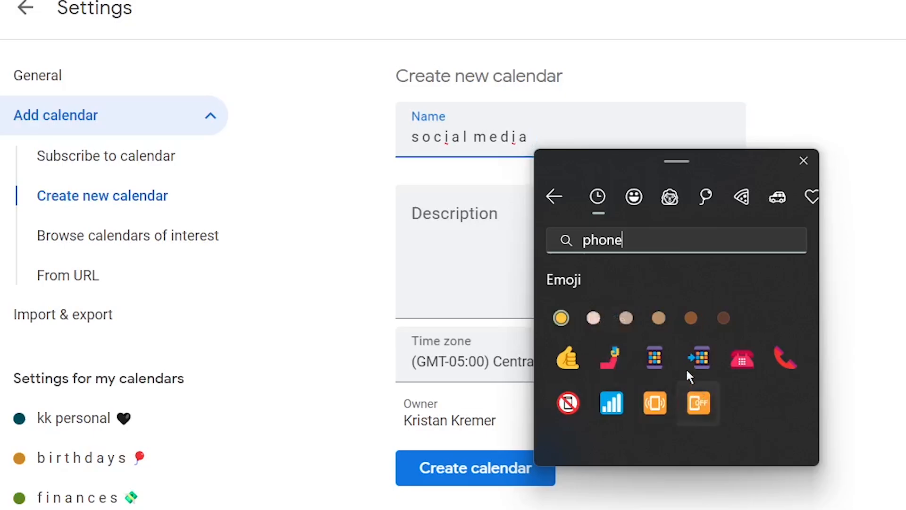
key(BackSpace)
key(BackSpace)
key(BackSpace)
key(BackSpace)
key(BackSpace)
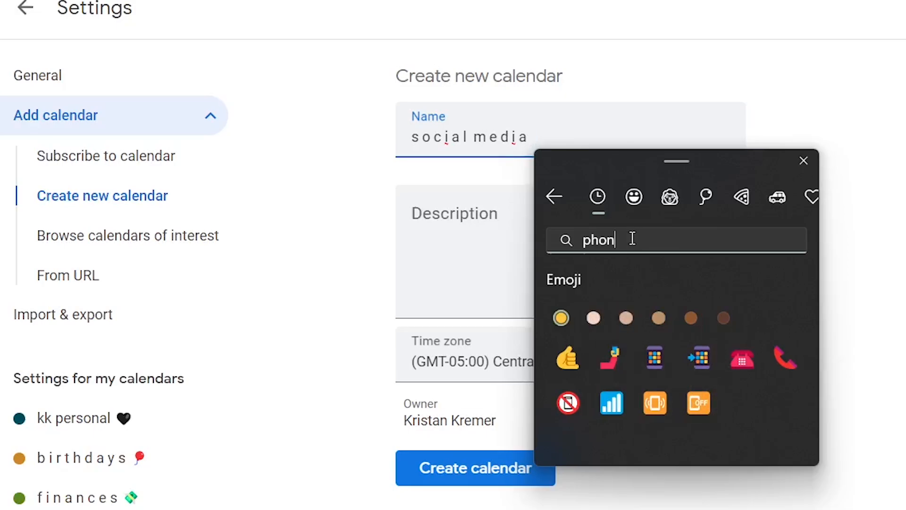
Search the emojis for "instagram" and clear the search
text(instagram)
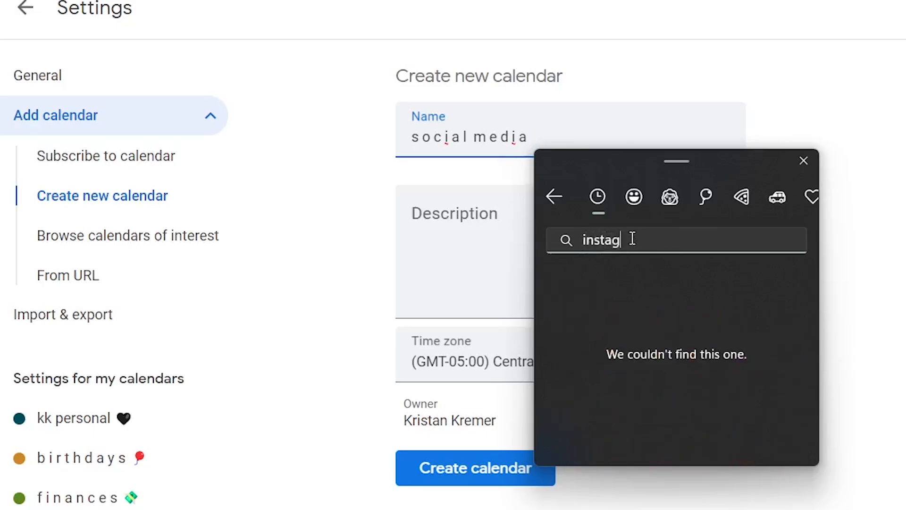
key(BackSpace)
key(BackSpace)
key(BackSpace)
key(BackSpace)
key(BackSpace)
key(BackSpace)
key(BackSpace)
key(BackSpace)
key(BackSpace)
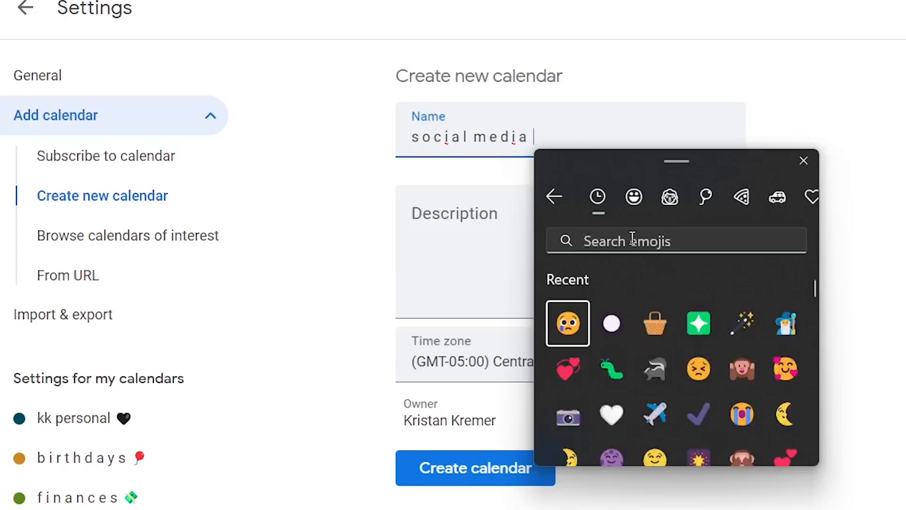
Search the emojis for "camera", try several skin tones on the selfie emoji, and clear the search
text(camera)
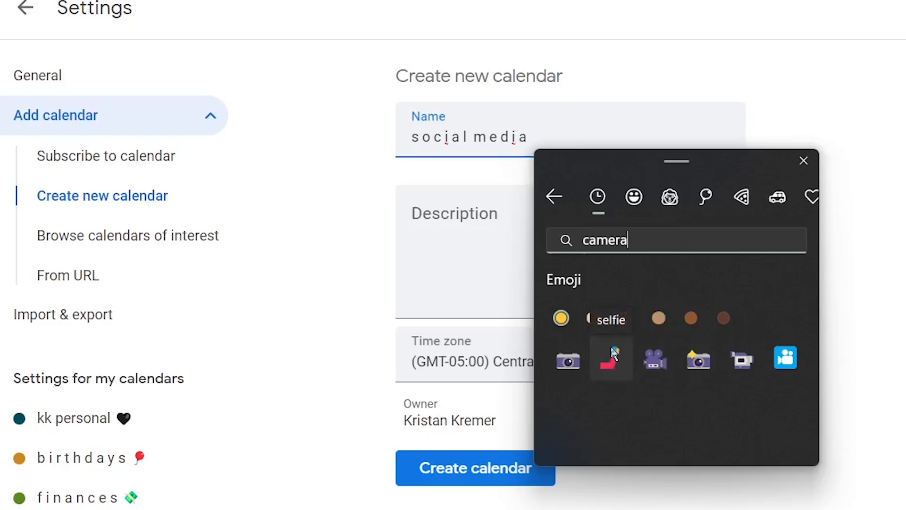
click(658, 322)
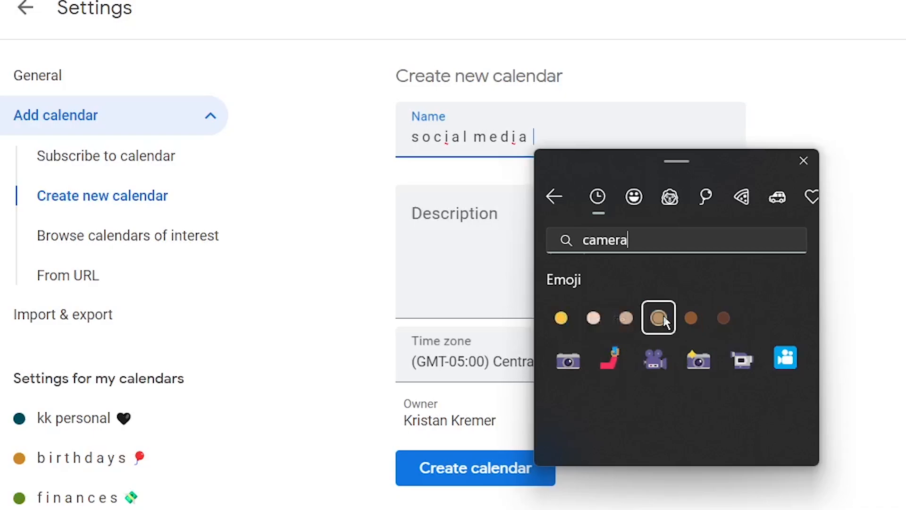
click(691, 321)
click(723, 321)
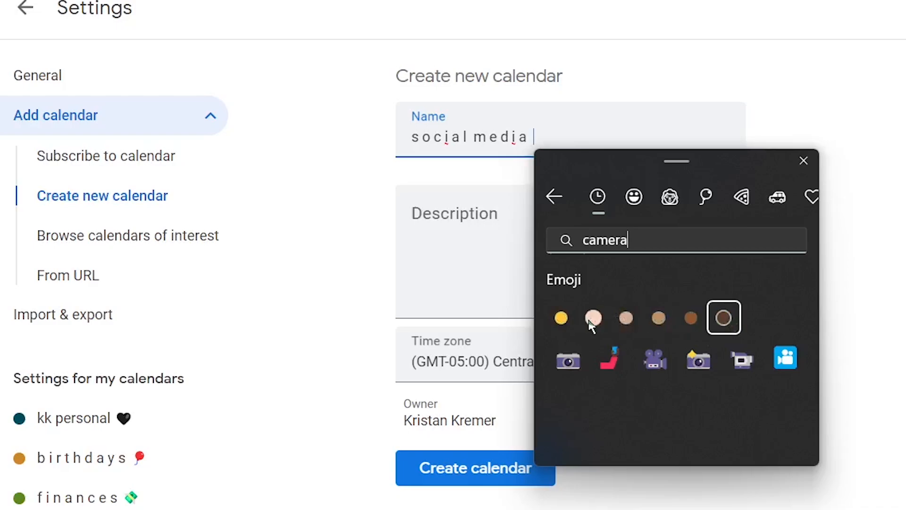
click(594, 318)
click(627, 319)
key(ctrl+a)
text(s)
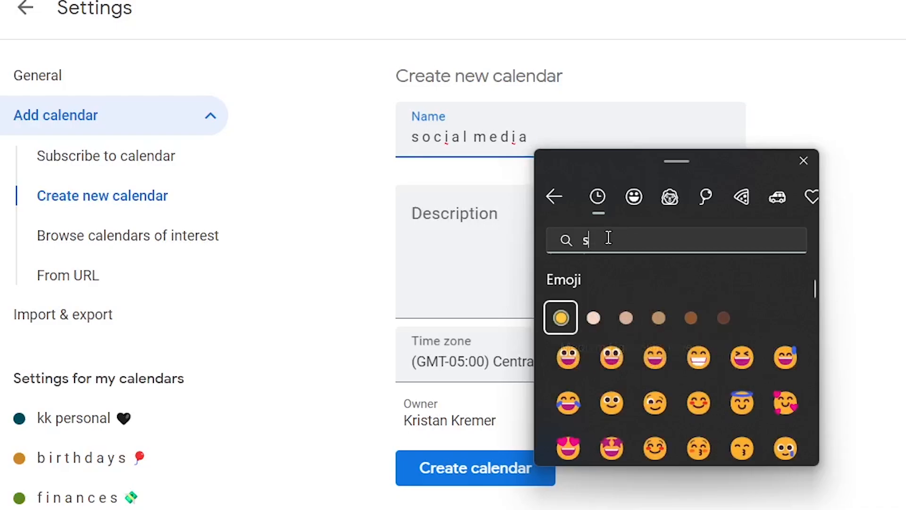
key(BackSpace)
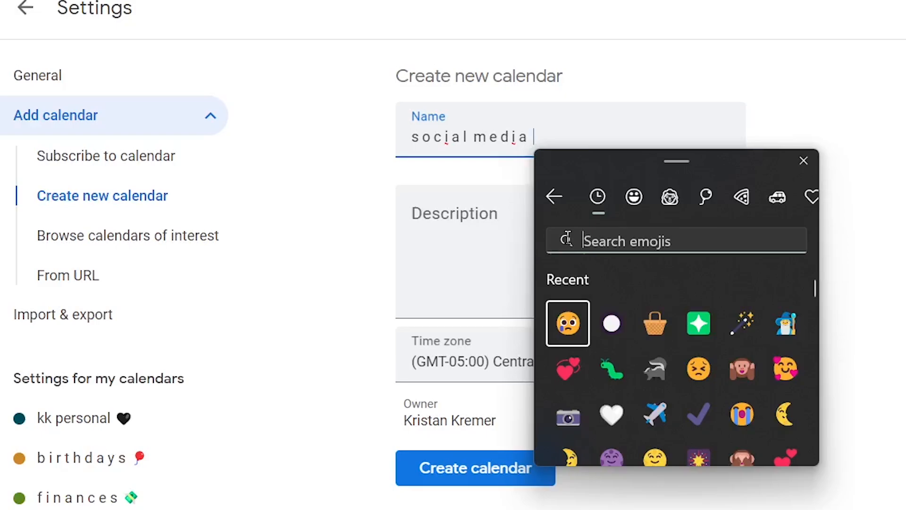
Search the emojis for "came", add the camera with flash to the end of the calendar name, and close the picker
text(came)
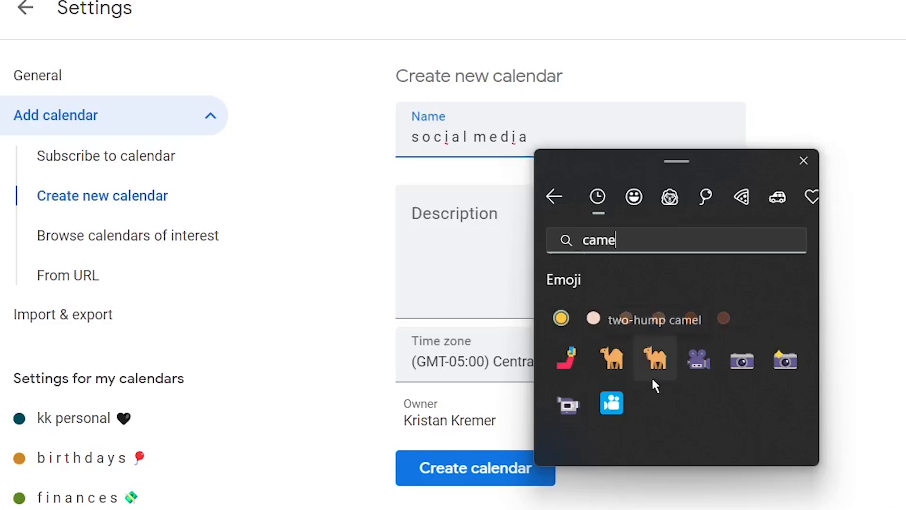
click(784, 366)
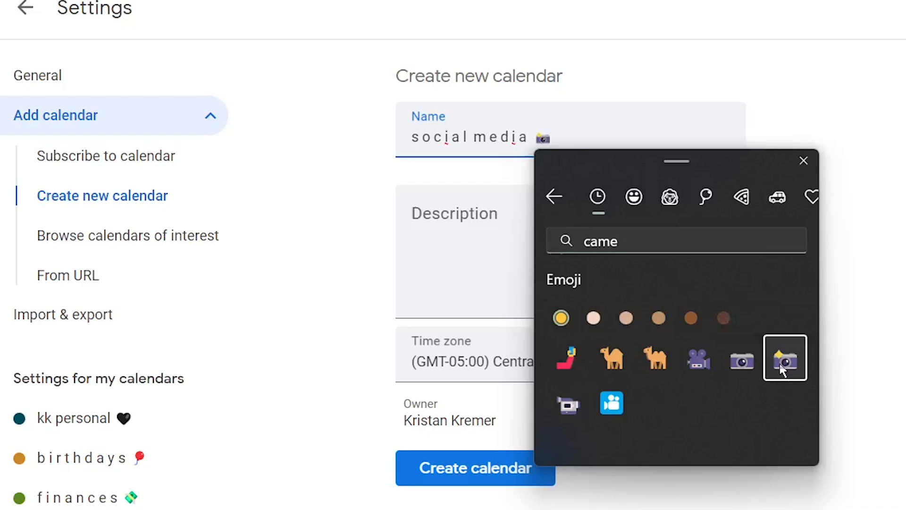
click(802, 160)
drag(558, 137, 588, 139)
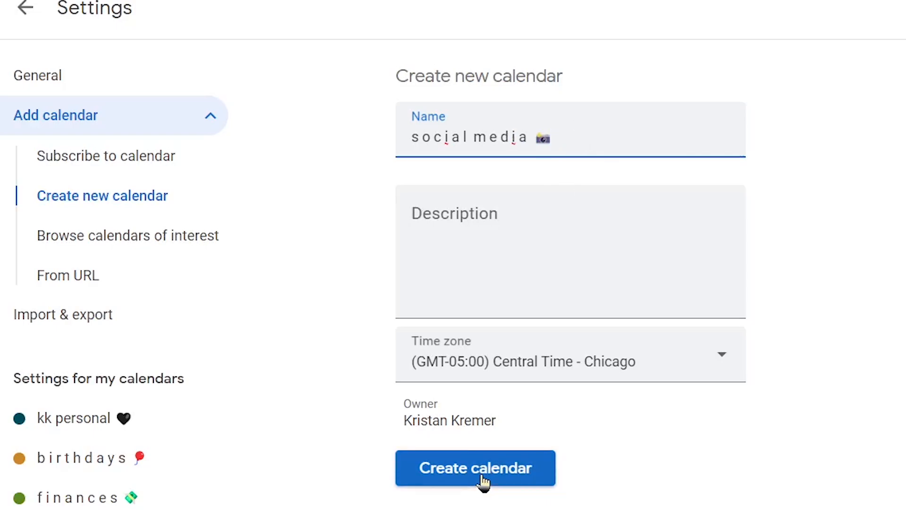
Create the social media calendar and open its options from the calendar list to view the color choices
click(482, 477)
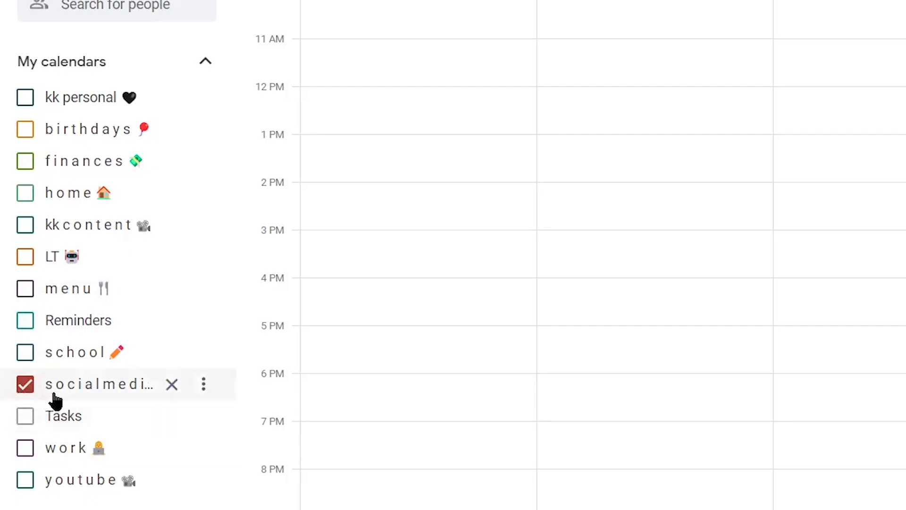
click(205, 388)
click(85, 394)
click(84, 394)
click(204, 389)
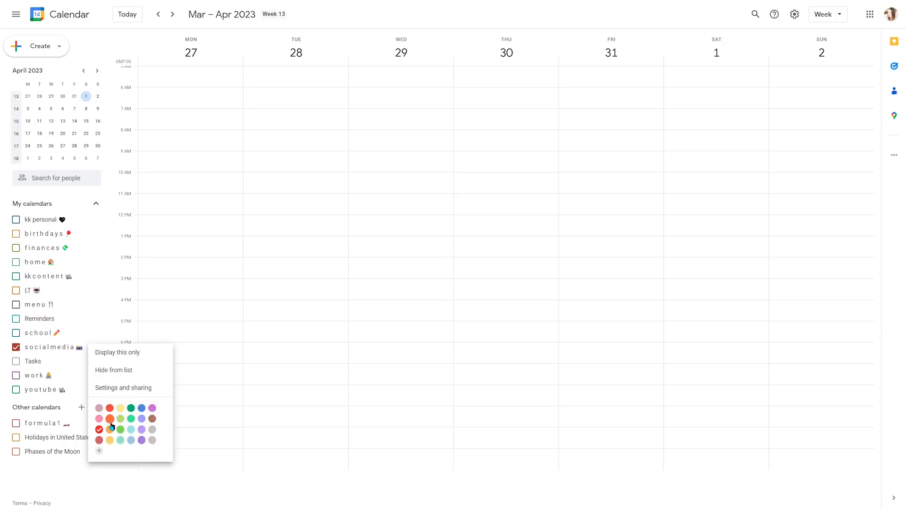
Compare the two event color sets, apply Modern (with white text), and view the social media calendar's color choices
click(796, 16)
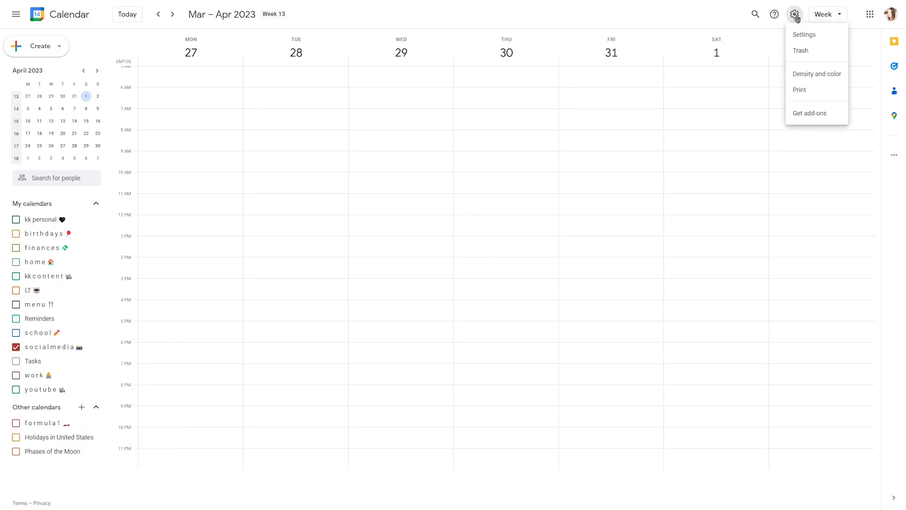
click(813, 76)
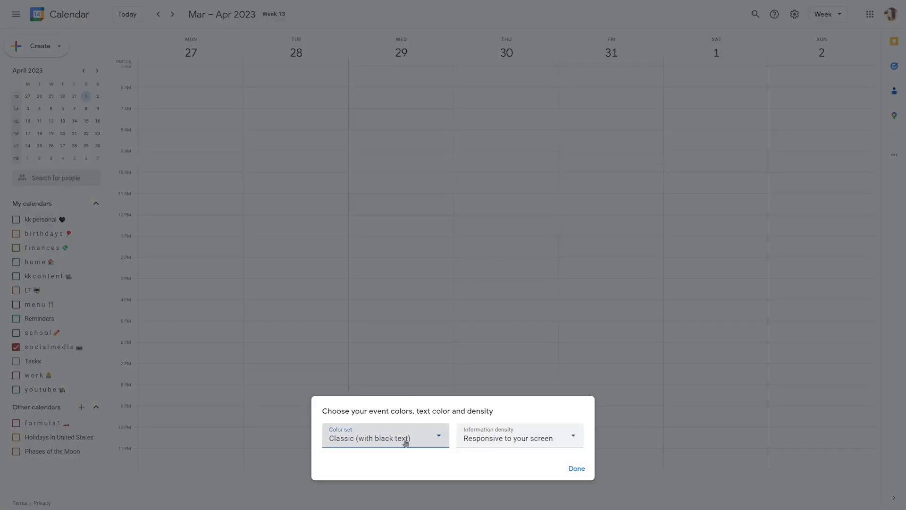
click(348, 433)
click(348, 385)
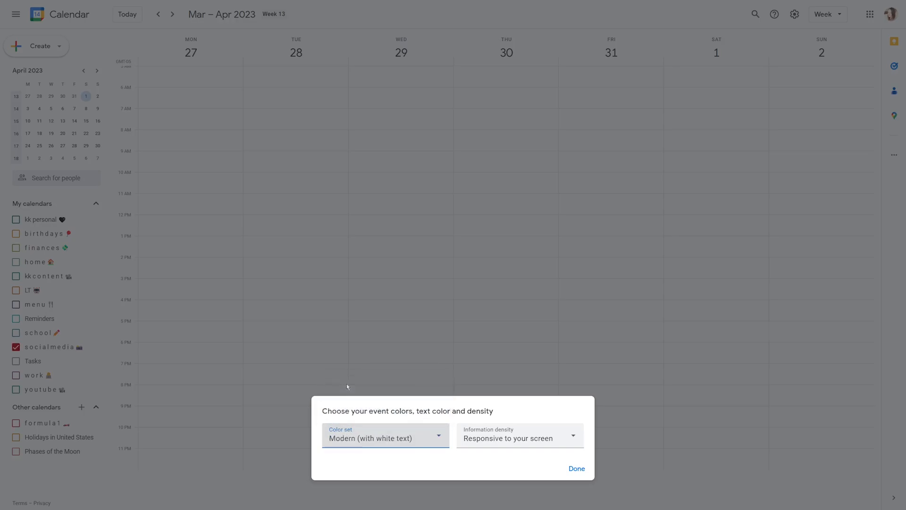
click(340, 436)
click(344, 409)
click(357, 434)
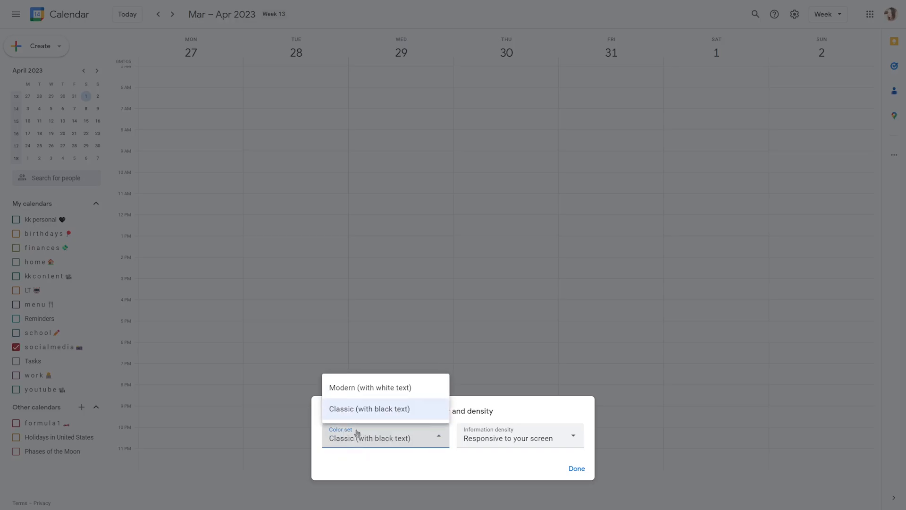
click(347, 386)
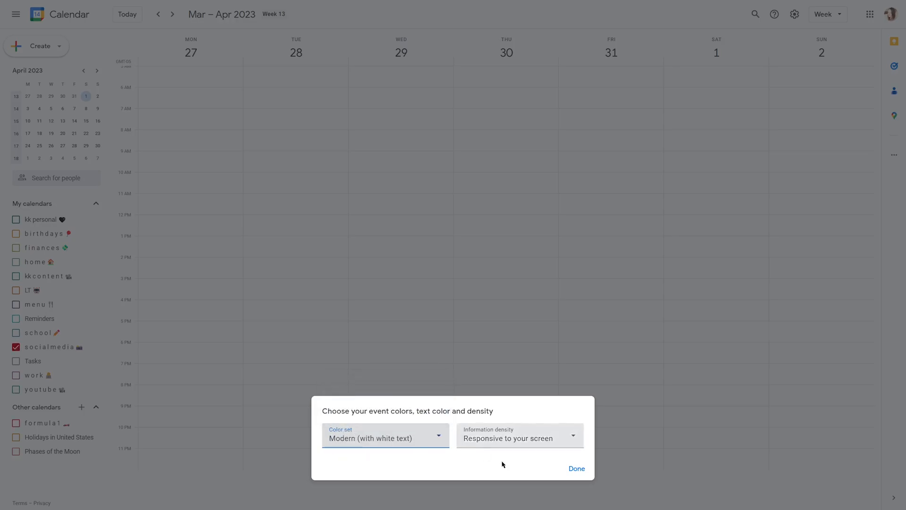
click(574, 469)
click(96, 348)
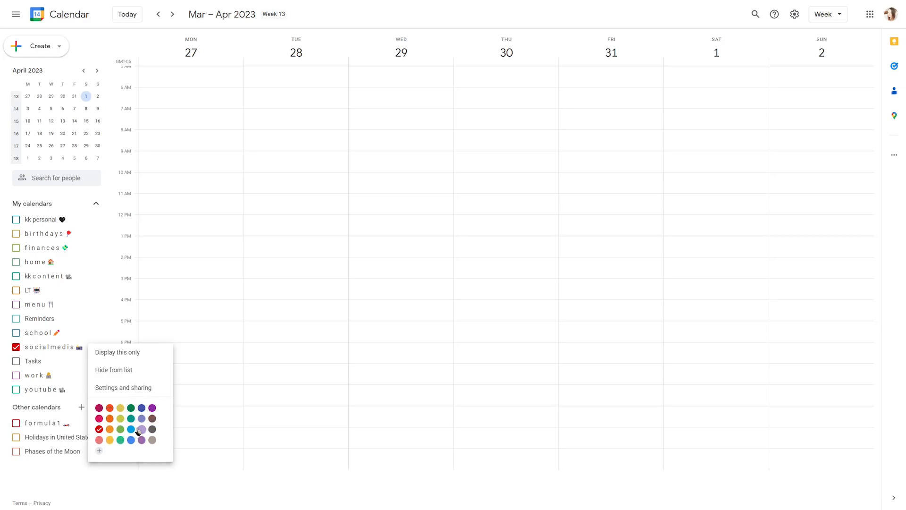
Set the event color set back to Classic (with black text)
click(796, 18)
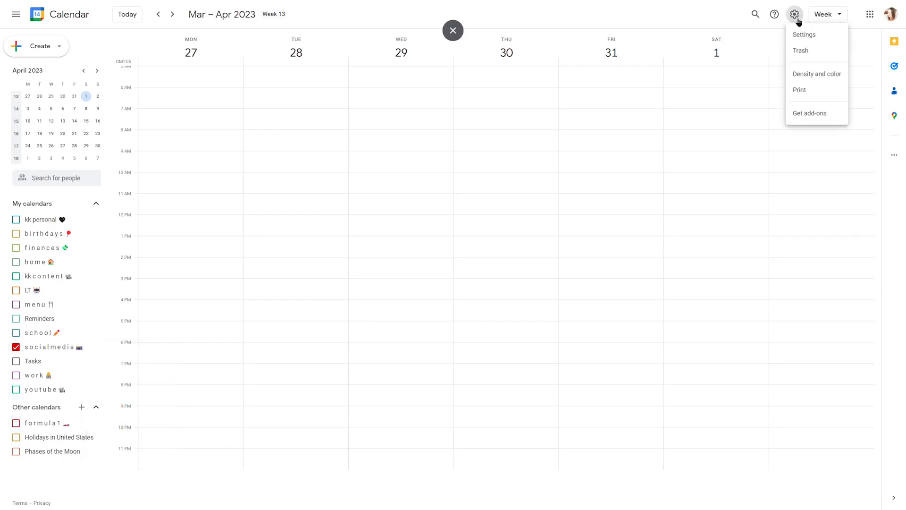
click(810, 74)
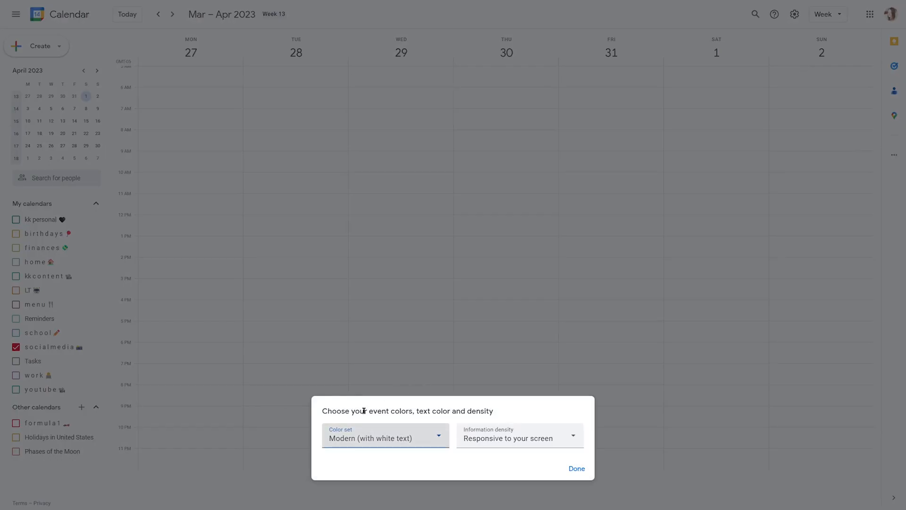
click(405, 440)
click(364, 416)
click(572, 469)
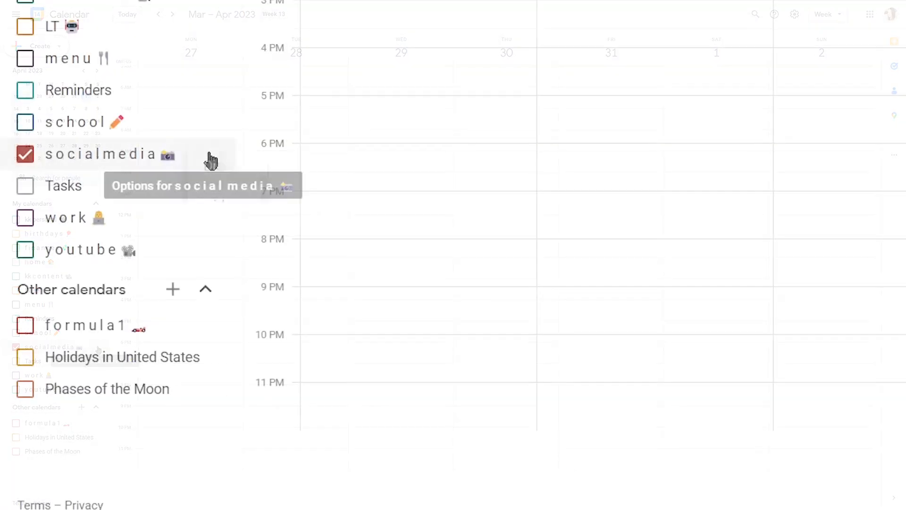
Open the custom color chooser for the social media calendar and try pale red #ef9d92, muted blue #467999 and bright blue #0f8ad7
click(95, 349)
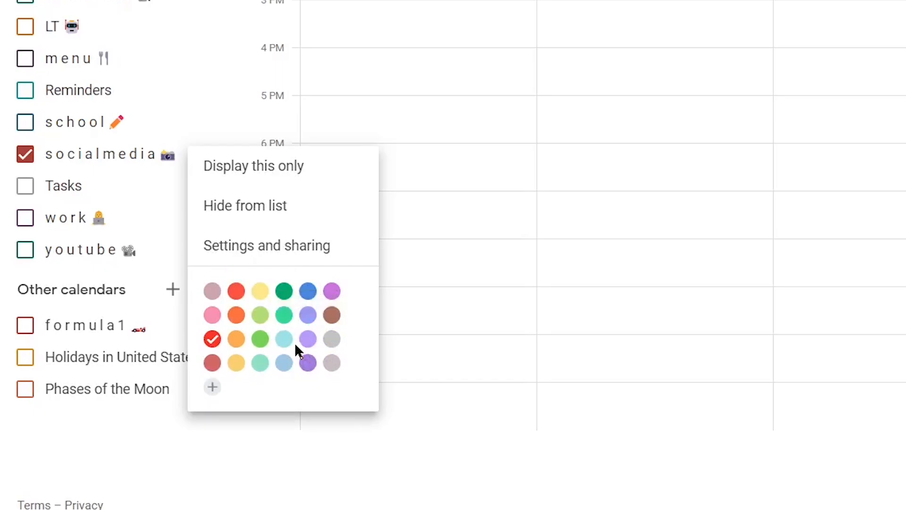
click(212, 387)
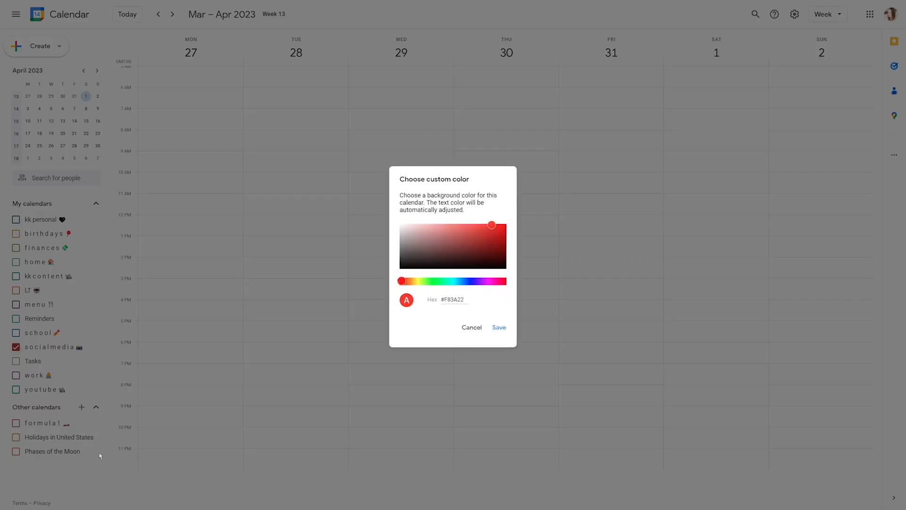
click(491, 227)
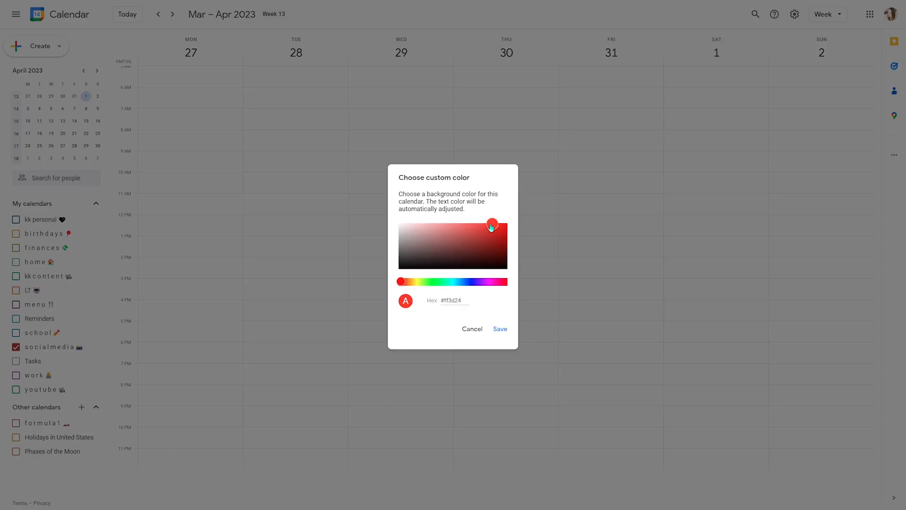
drag(491, 228, 461, 234)
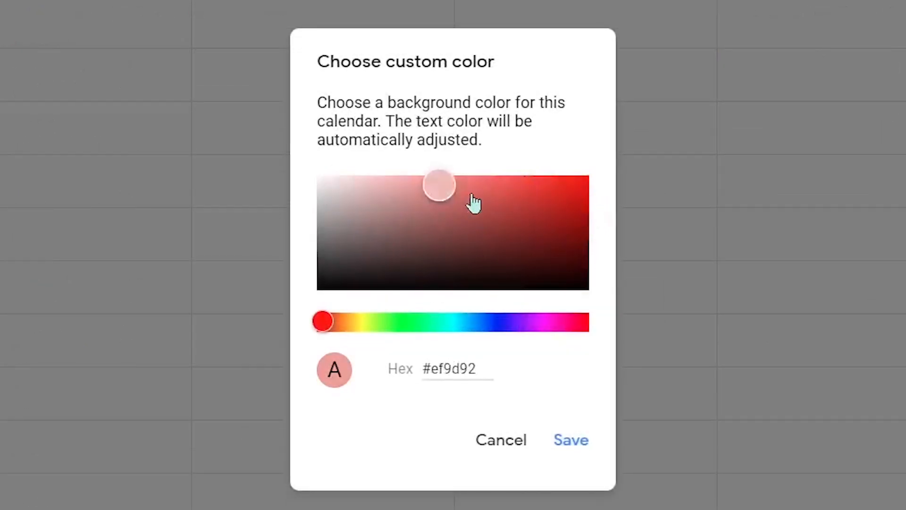
drag(473, 202, 429, 212)
drag(356, 326, 471, 336)
drag(457, 265, 465, 231)
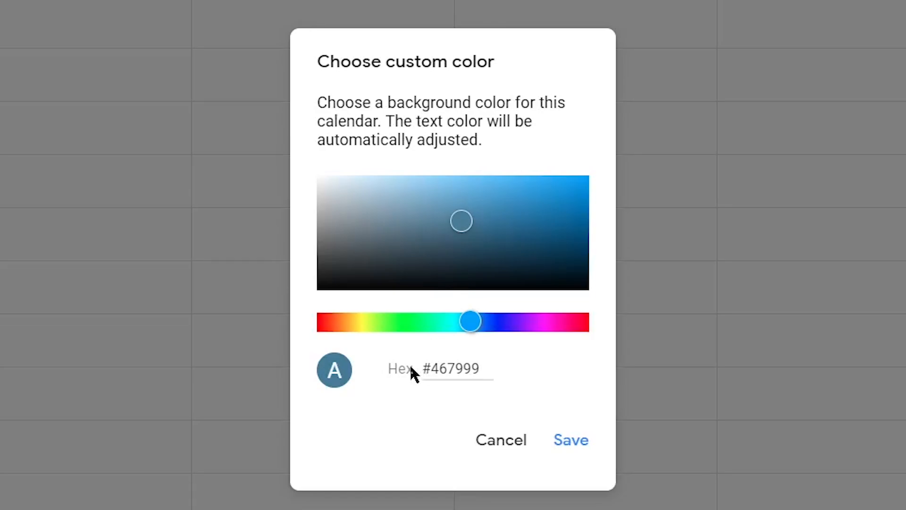
drag(461, 221, 570, 193)
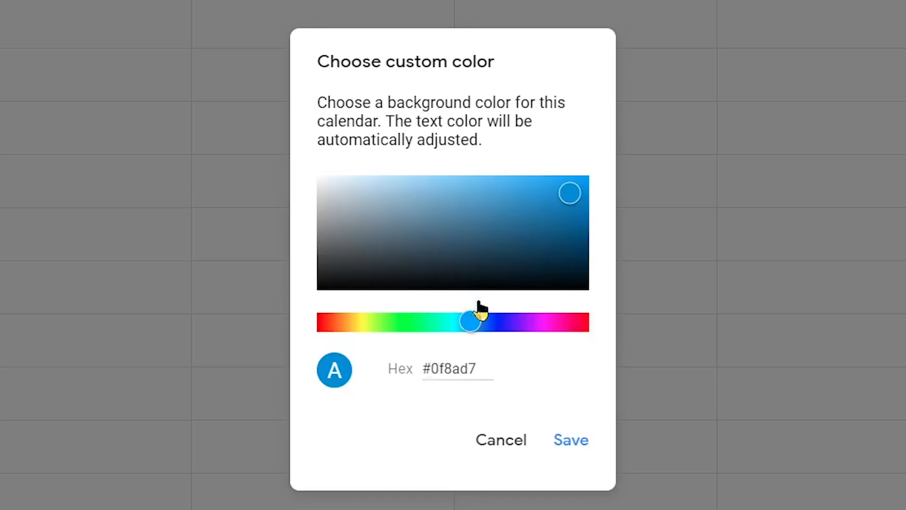
Shift the custom color's hue to teal, try several shades, and settle on #189aa3
click(489, 215)
click(540, 208)
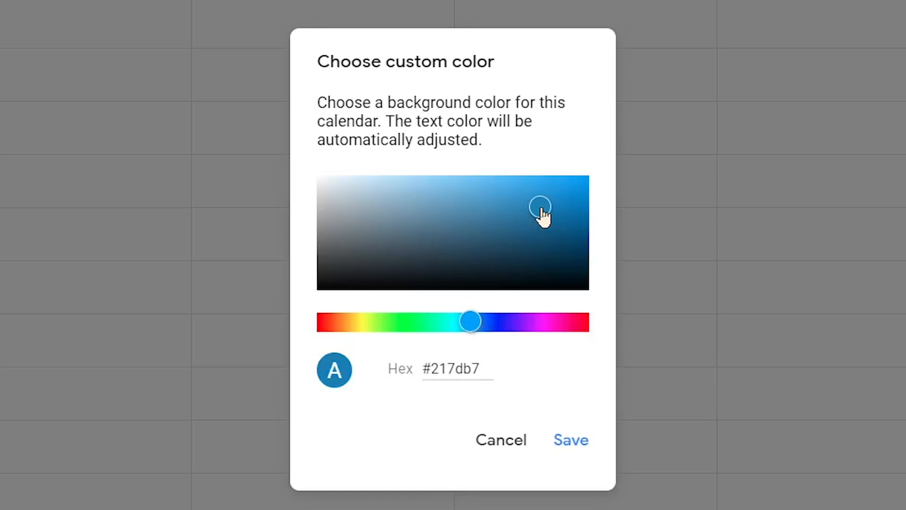
drag(455, 319, 459, 318)
click(506, 237)
click(556, 212)
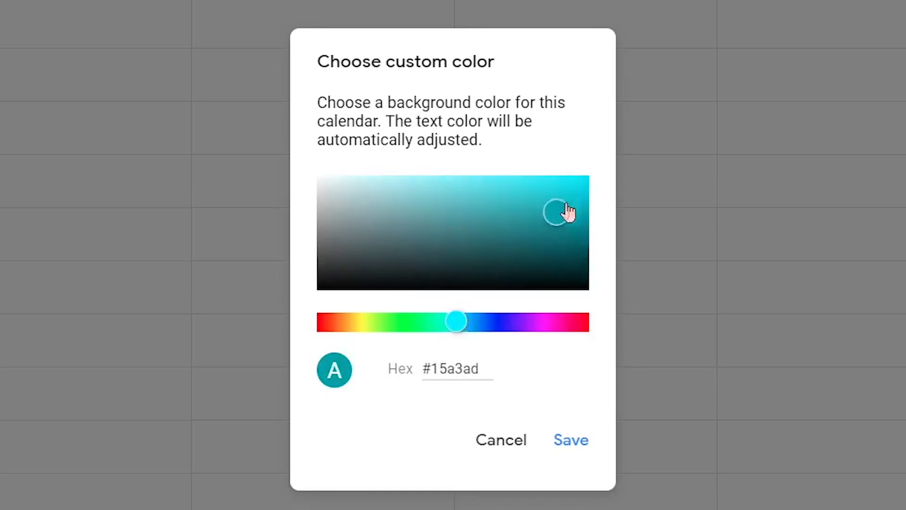
click(568, 195)
click(513, 205)
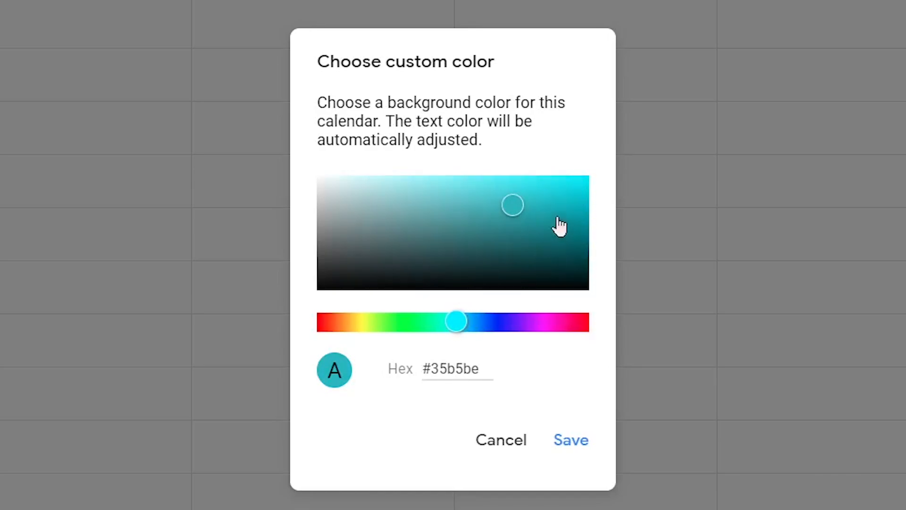
click(558, 213)
click(545, 201)
click(548, 217)
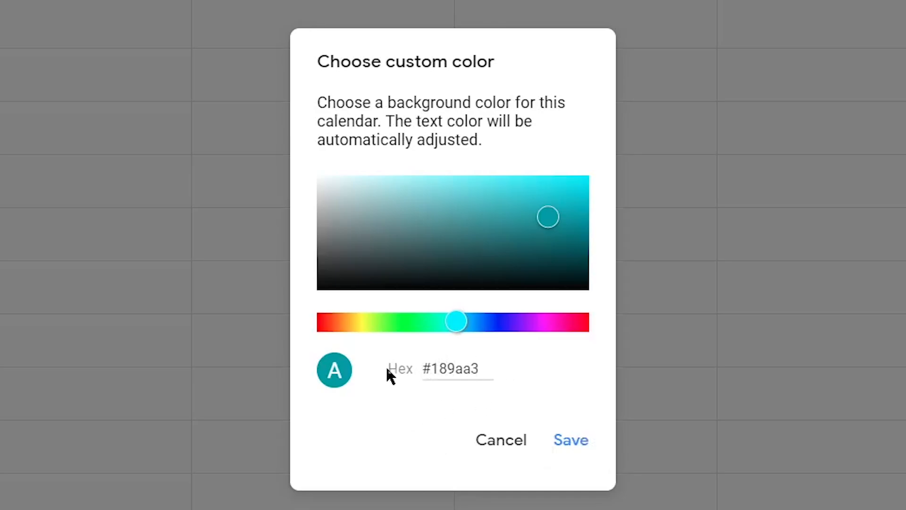
Highlight the hex code 189aa3 of the custom color and save the color for the social media calendar
drag(386, 366, 472, 364)
click(461, 367)
click(431, 367)
drag(431, 369, 489, 375)
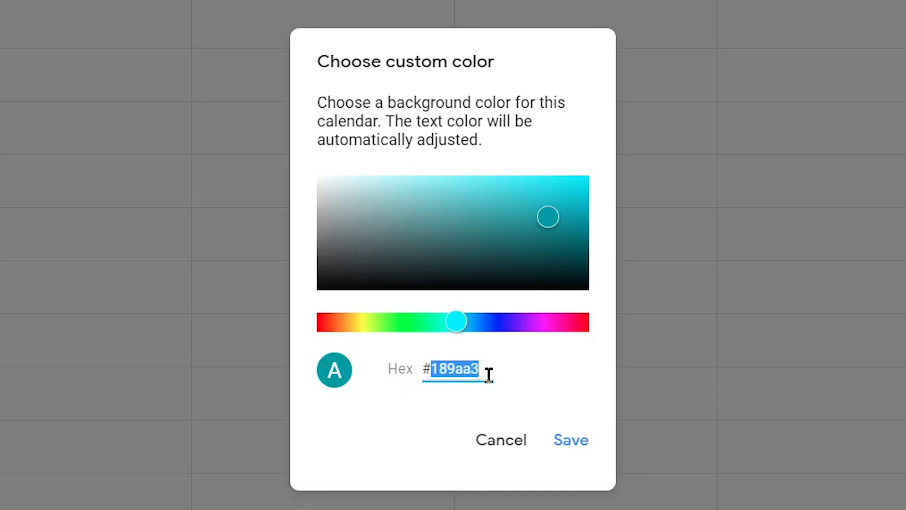
mouse_move(433, 369)
mouse_down()
mouse_move(480, 370)
mouse_move(439, 368)
mouse_up()
click(431, 369)
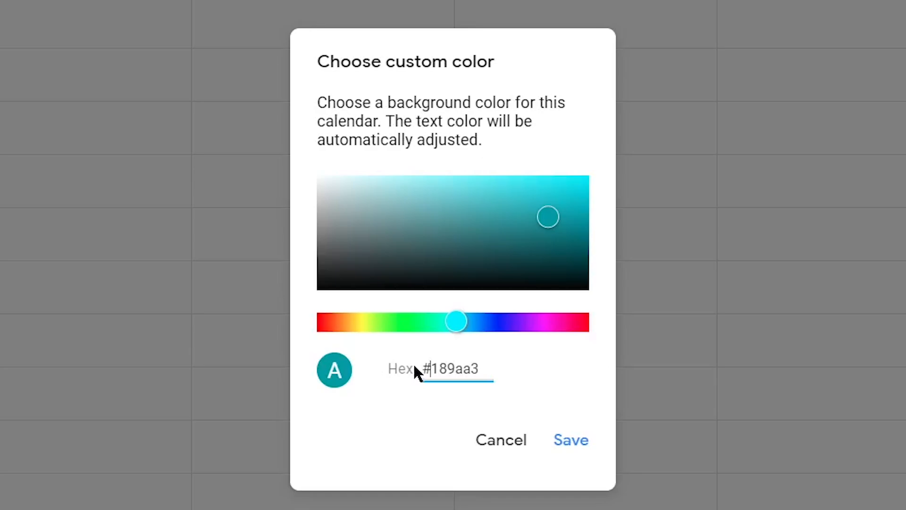
drag(425, 369, 454, 368)
click(439, 370)
key(ctrl+z)
click(475, 367)
drag(431, 367, 489, 365)
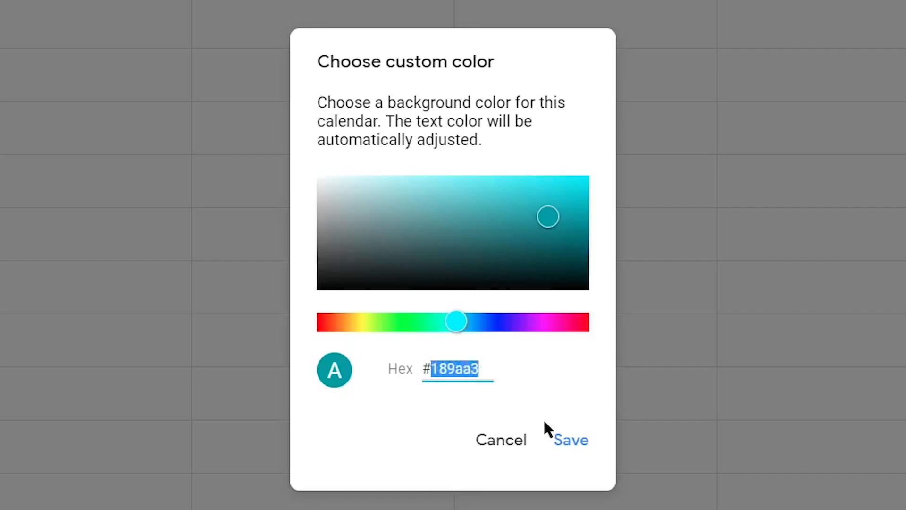
click(571, 439)
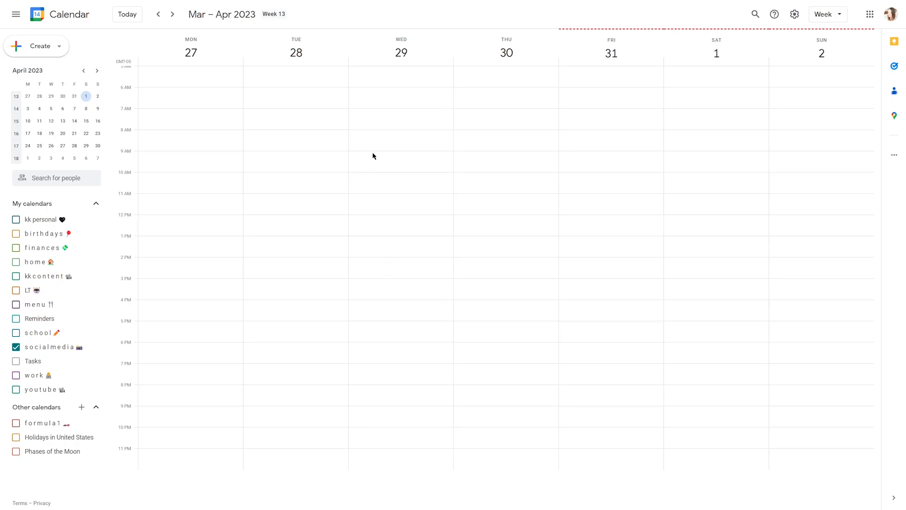
Start an event on Monday, March 27 titled "YouTube Video" with the movie camera emoji, found by searching "video", before the title
click(163, 95)
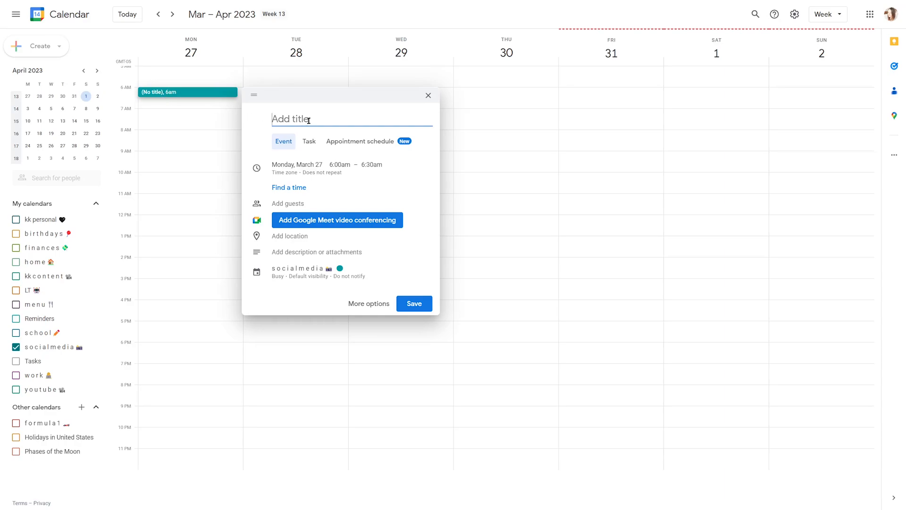
text(YouTube Video)
key(super+period)
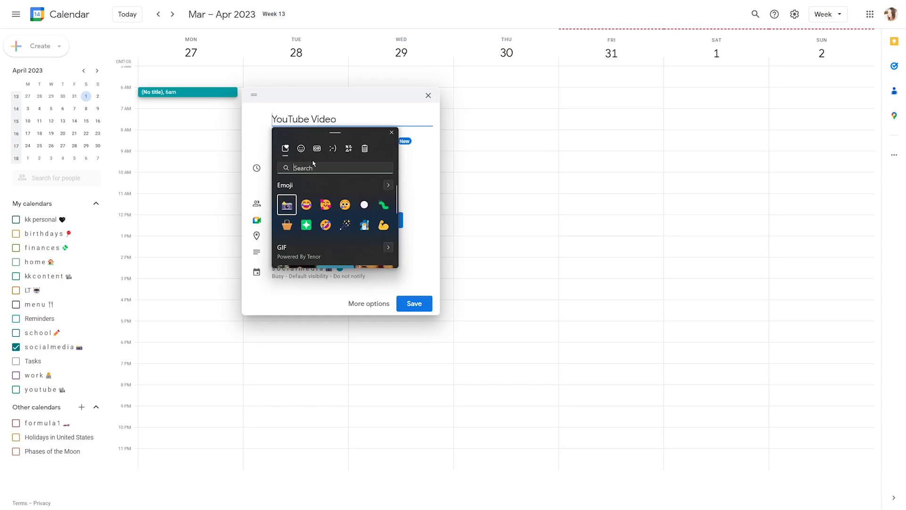
text(video)
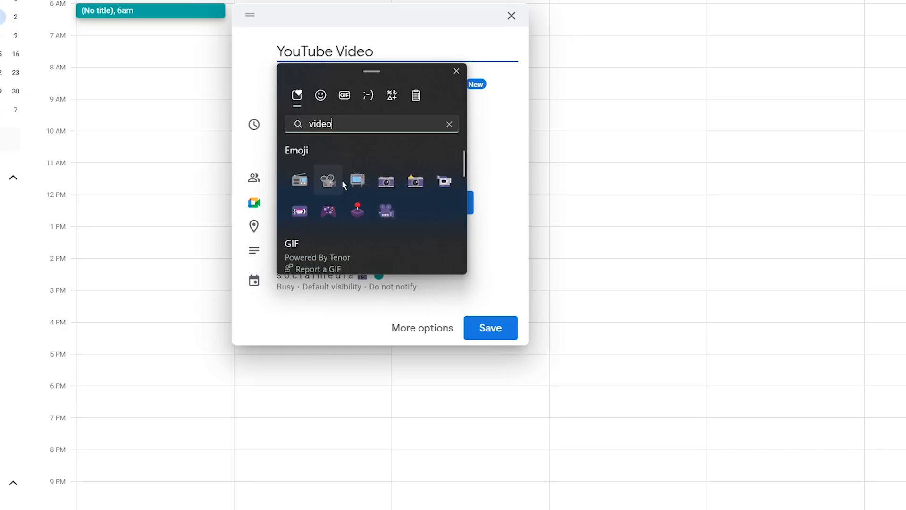
click(387, 213)
key(Escape)
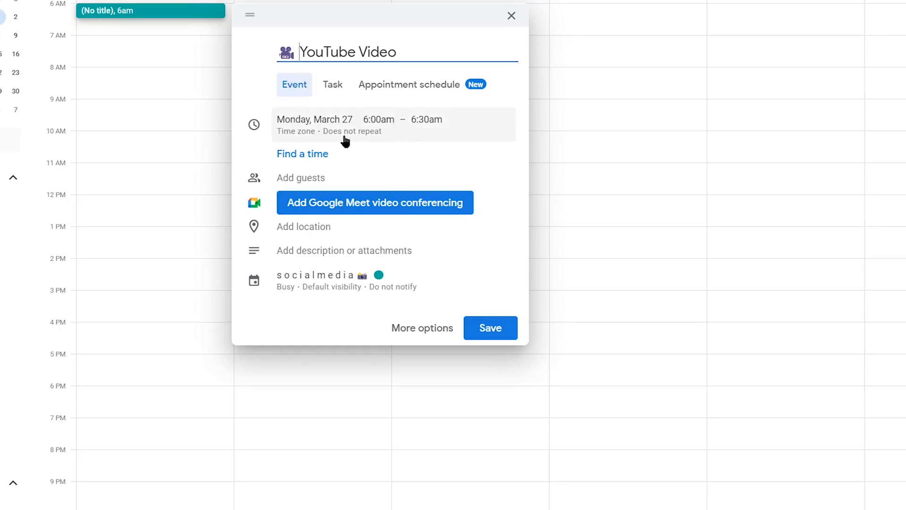
Make the YouTube Video event an all-day event on Monday, March 27 and save it
click(298, 129)
click(222, 161)
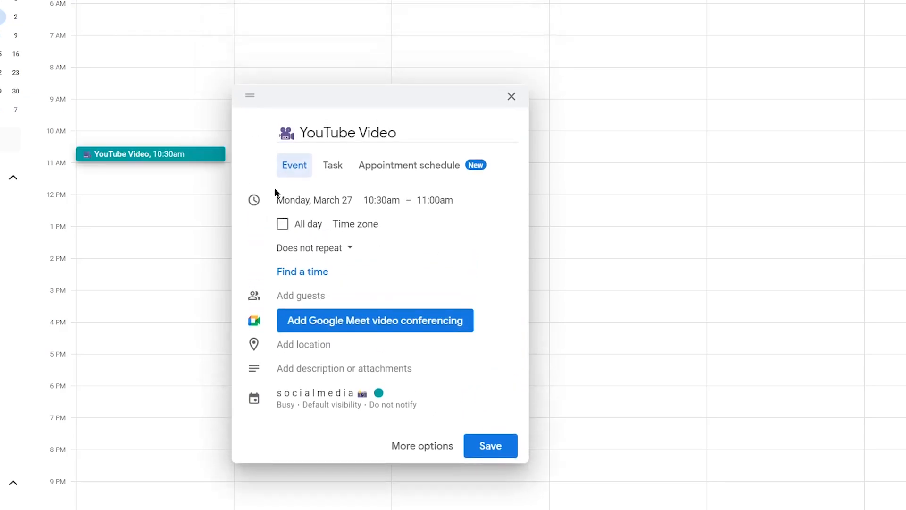
click(283, 225)
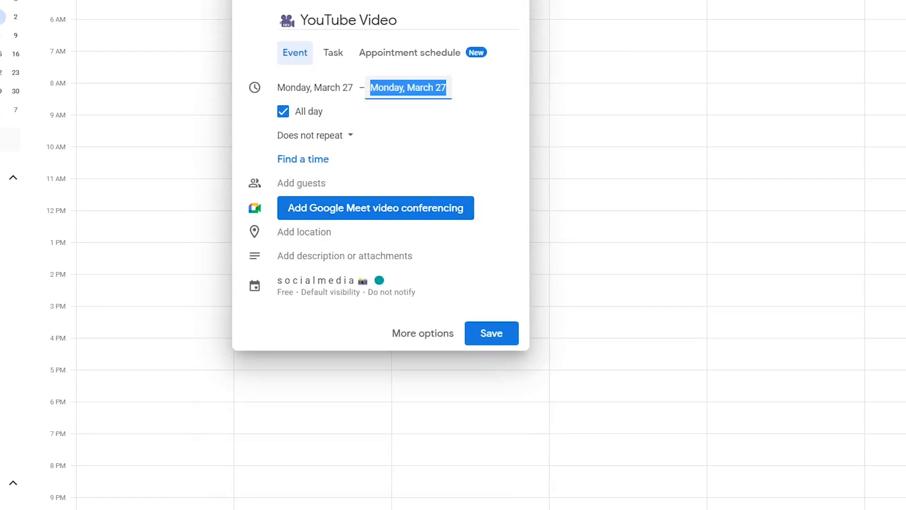
click(510, 339)
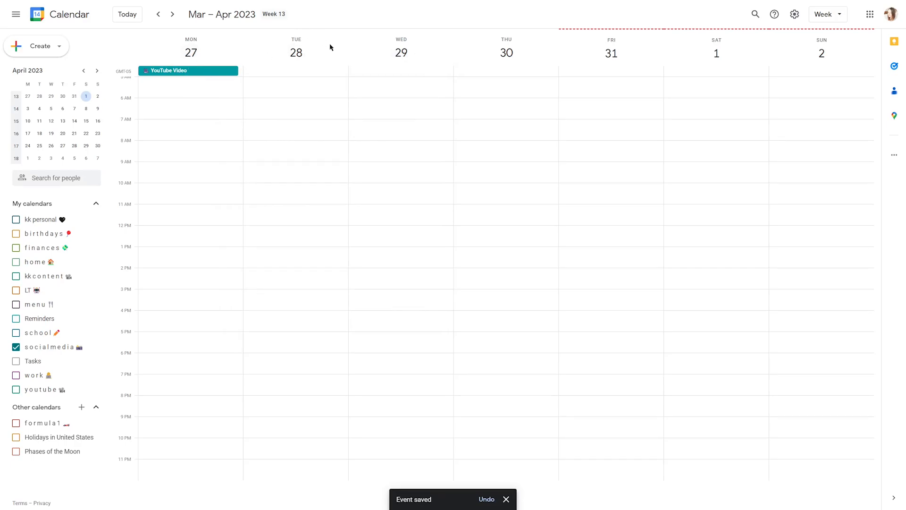
Switch the calendar to the month view and open the YouTube Video event on March 27 for editing
key(m)
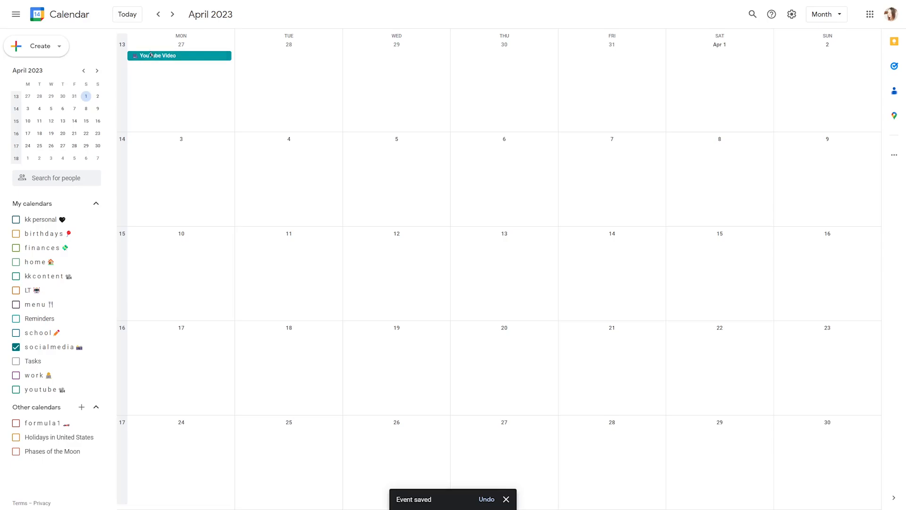
click(187, 58)
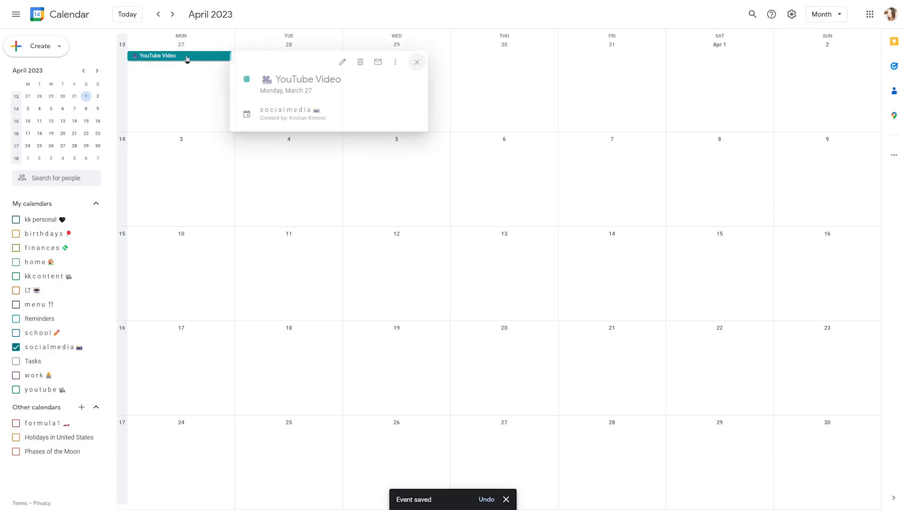
click(343, 62)
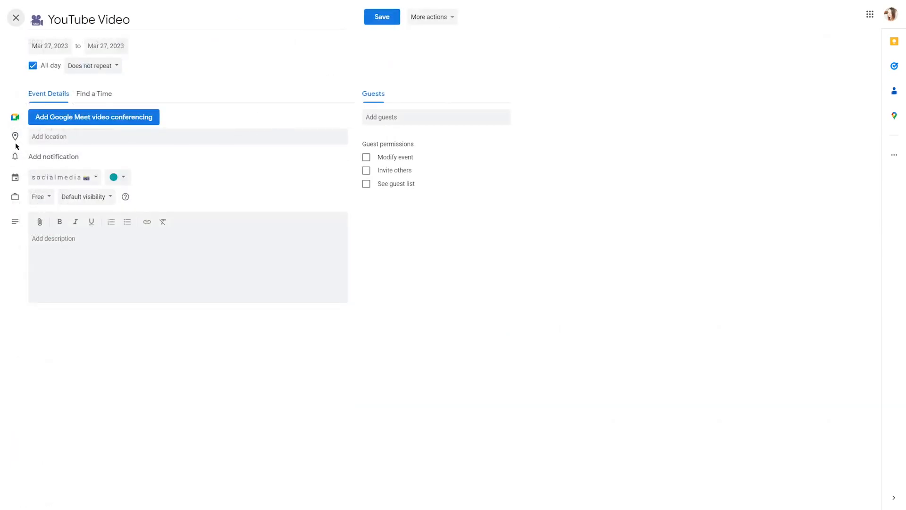
Turn off the all-day setting for the March 27 YouTube Video event, set its time to 6:00am to 6:30am, and save it
click(34, 66)
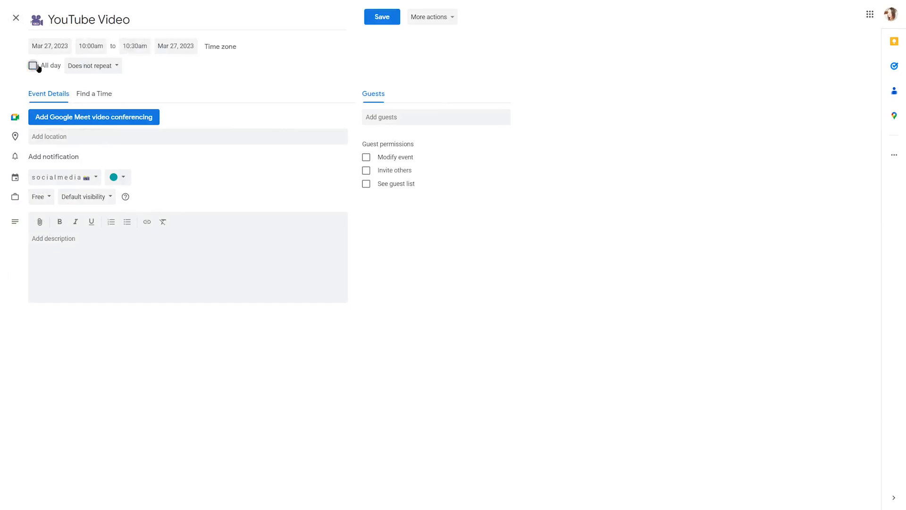
click(91, 46)
scroll(107, 87, up, 5)
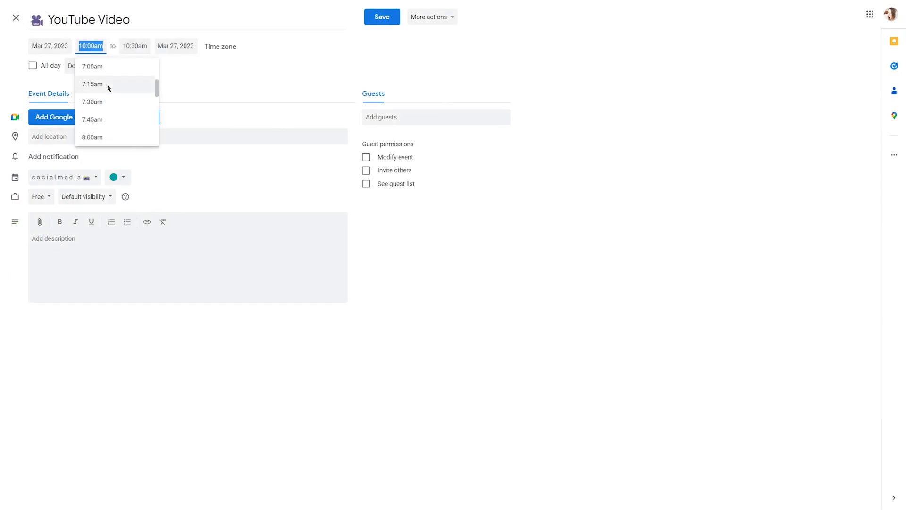
scroll(107, 86, up, 3)
click(94, 89)
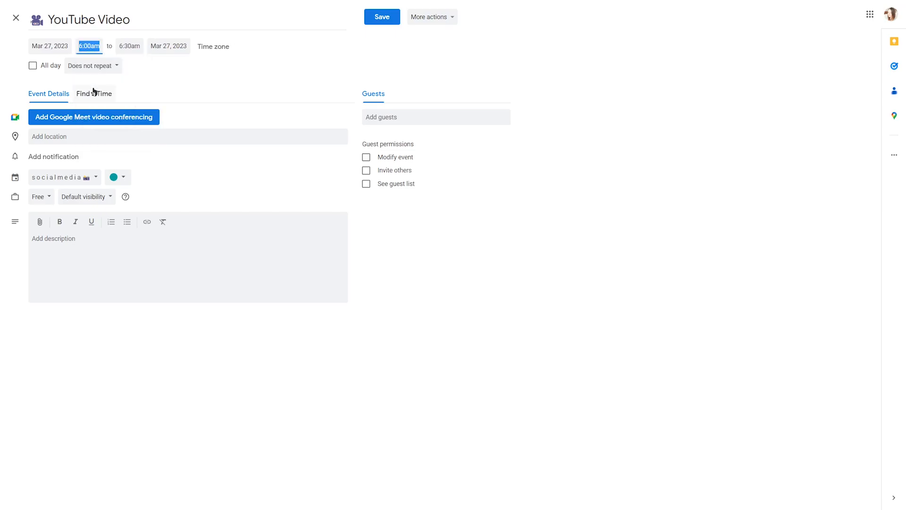
click(380, 19)
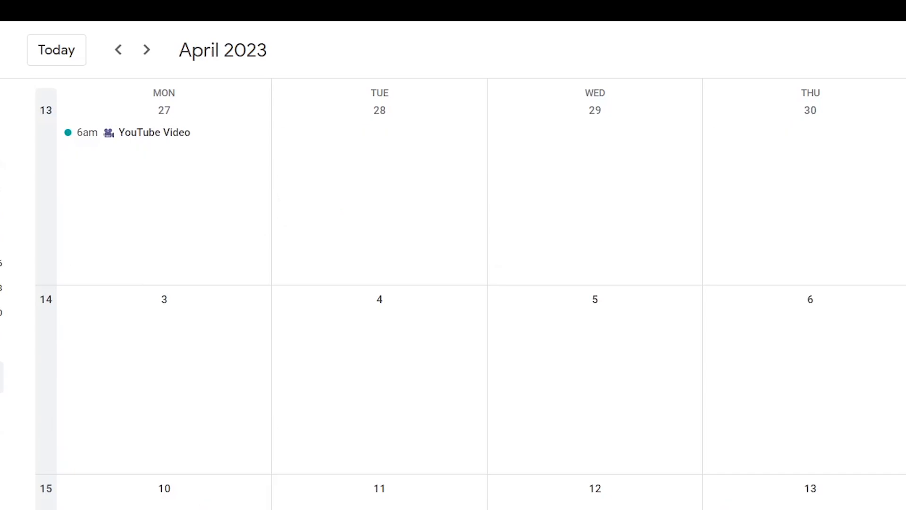
Switch to the week view and change the color of the recurring YouTube Video events to red, saving the change for the series
key(w)
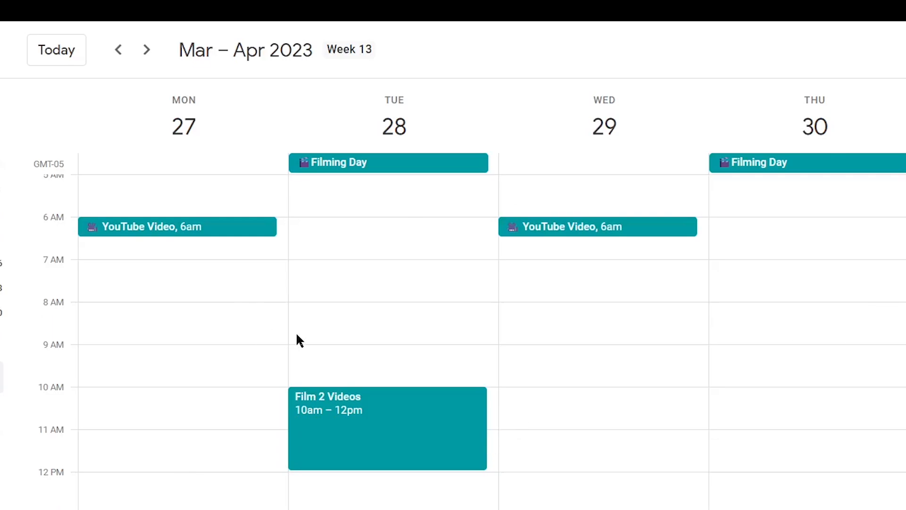
click(200, 229)
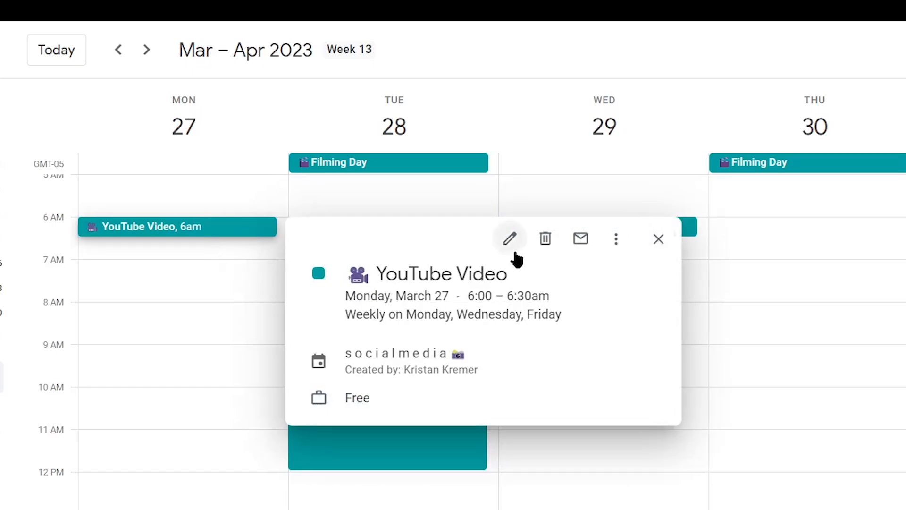
click(509, 239)
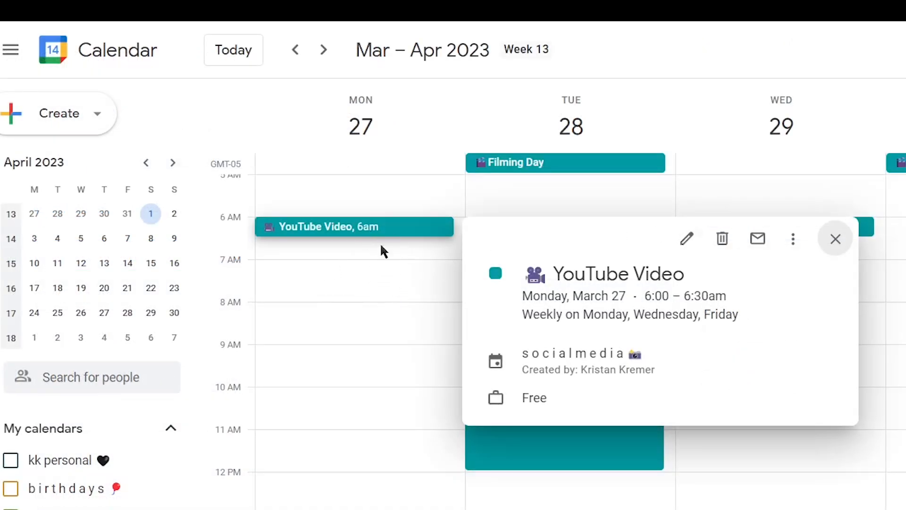
click(685, 239)
click(224, 380)
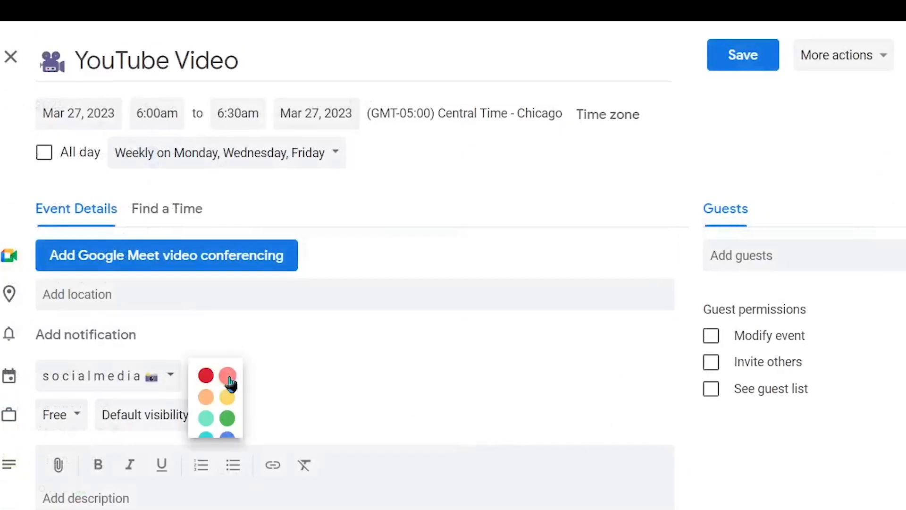
click(211, 378)
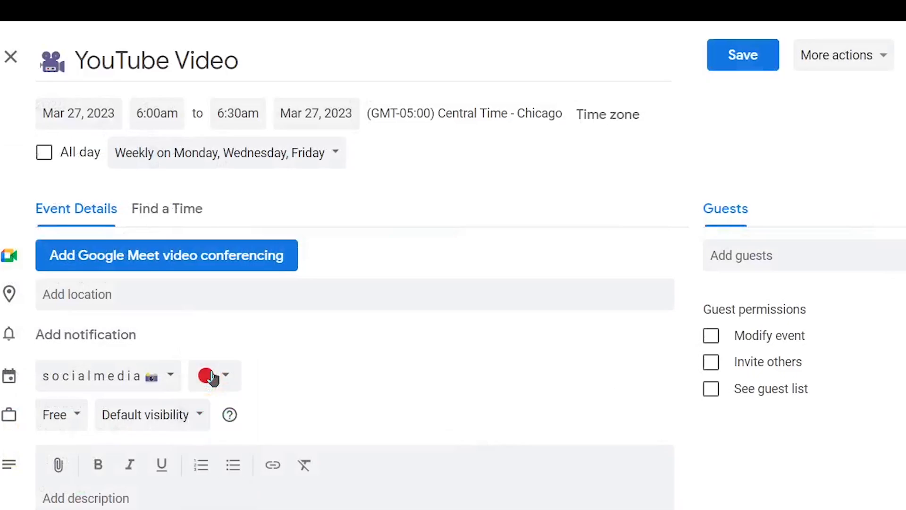
click(757, 62)
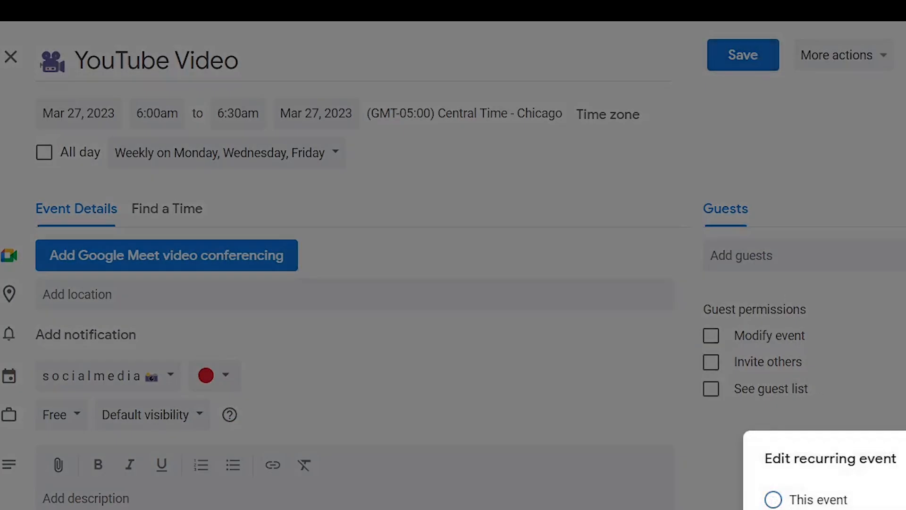
key(Return)
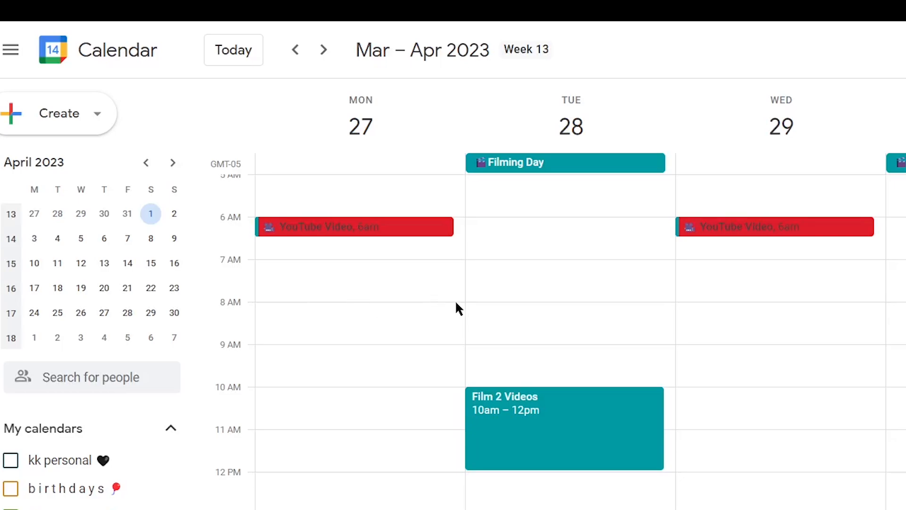
Start an event titled "Instagram Reel" on Tuesday, March 28 at 6:00am and bring up the emoji picker before the title
click(501, 226)
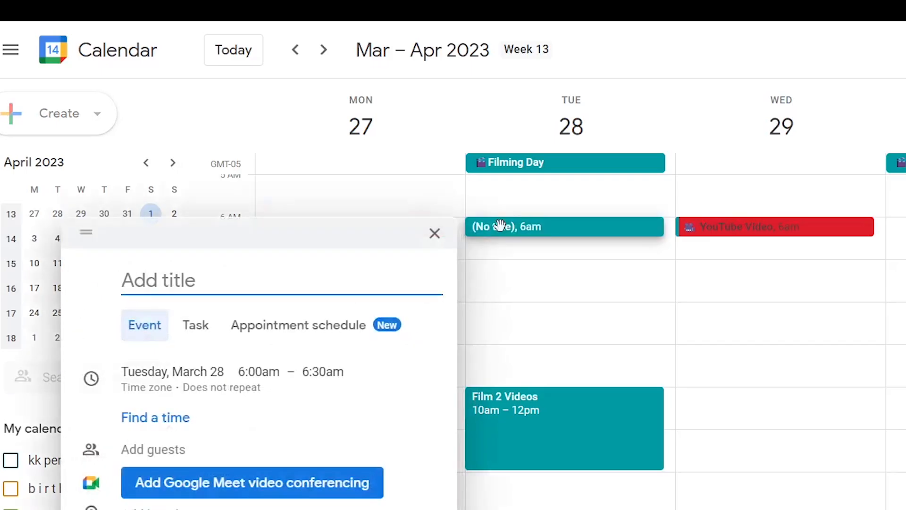
text(Instag)
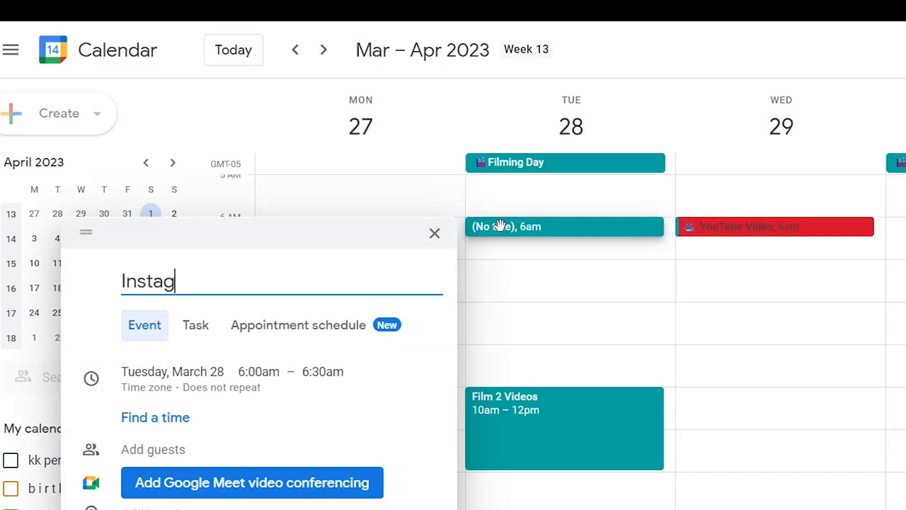
text(ram Reel)
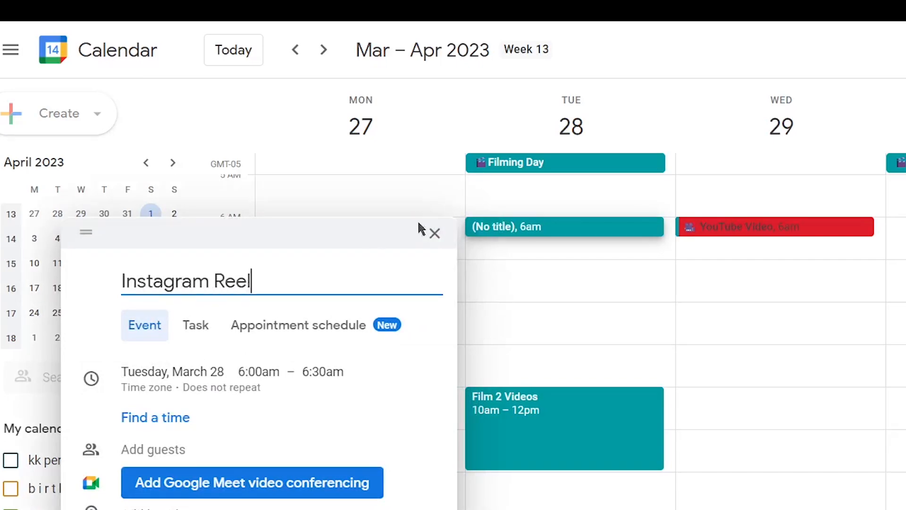
click(121, 282)
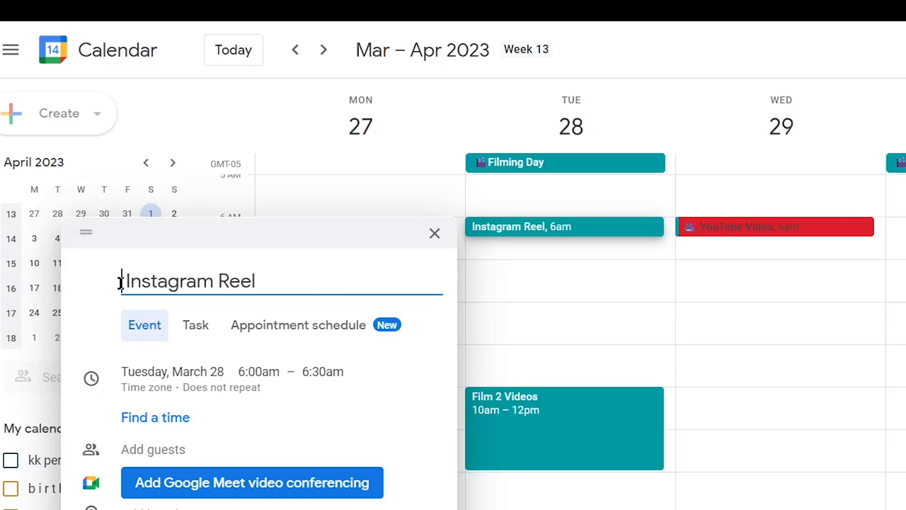
key(super+period)
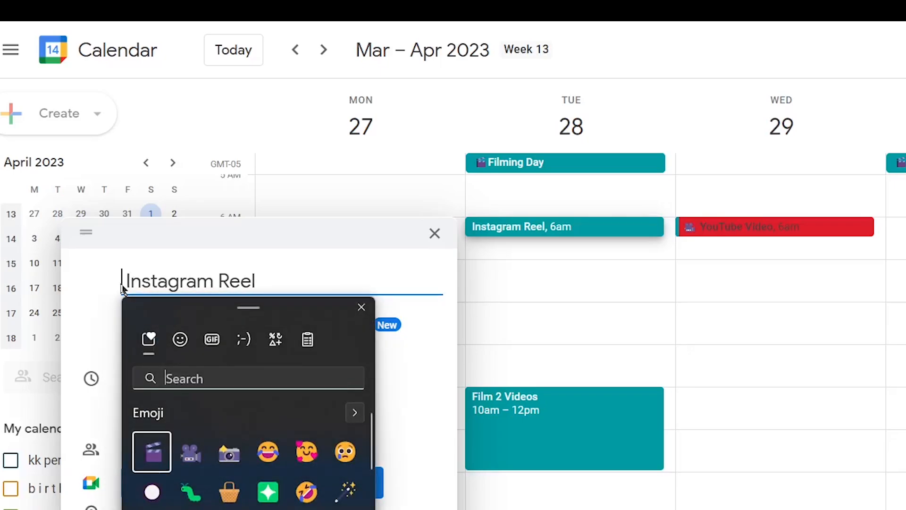
text(reel)
key(BackSpace)
key(BackSpace)
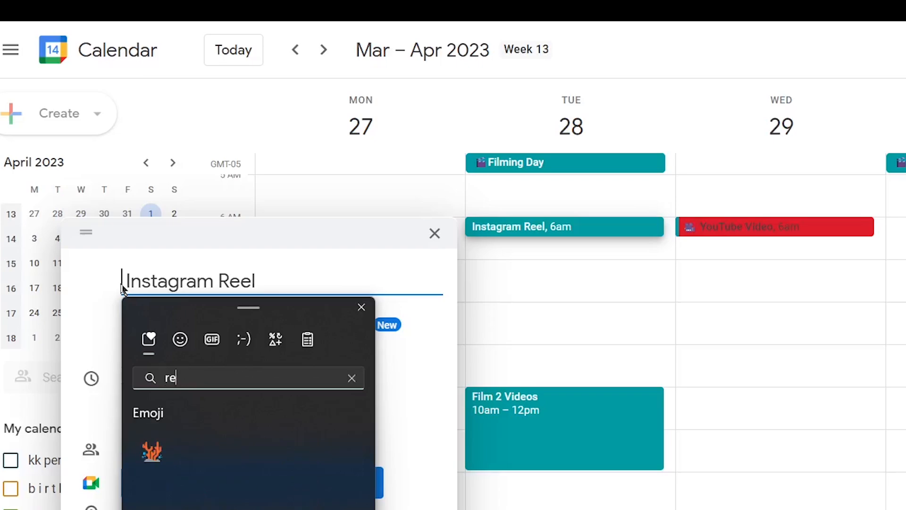
key(BackSpace)
key(BackSpace)
text(vid)
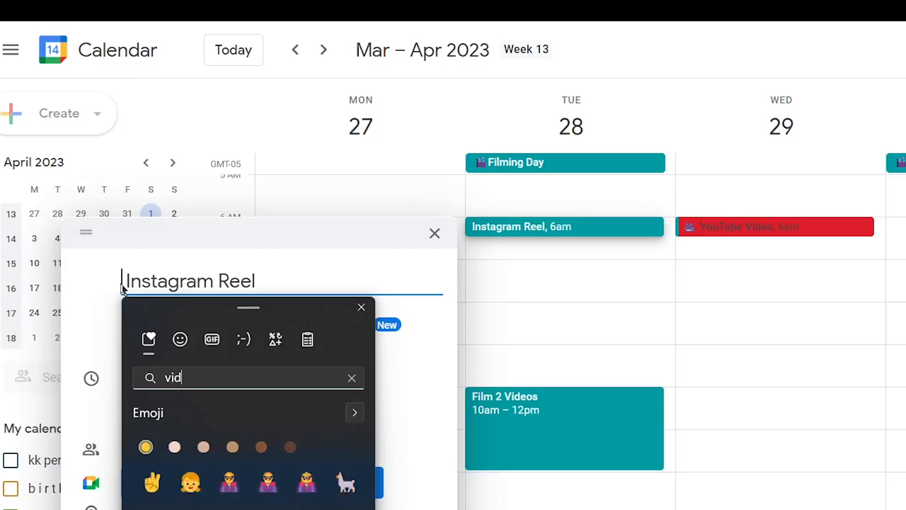
text(eo)
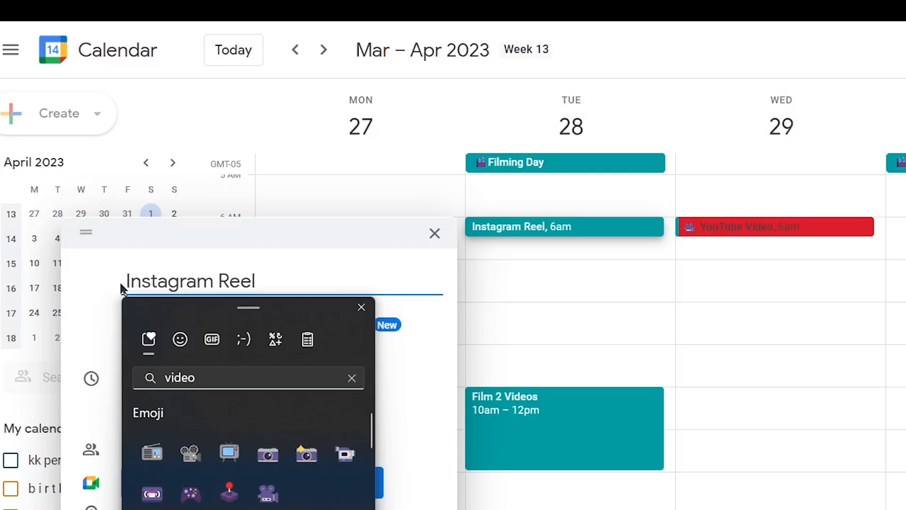
key(BackSpace)
key(BackSpace)
key(BackSpace)
key(BackSpace)
key(BackSpace)
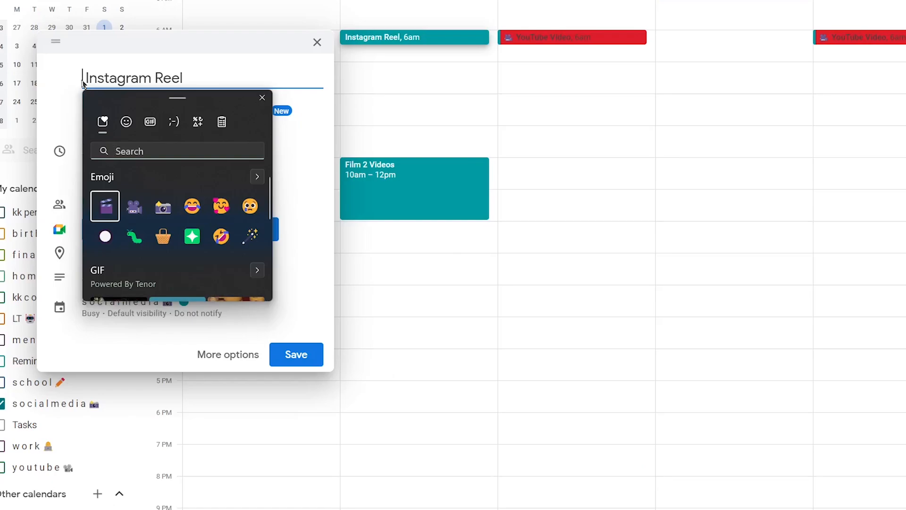
Insert the flash camera emoji before the Instagram Reel title and give the event the light purple color
click(174, 210)
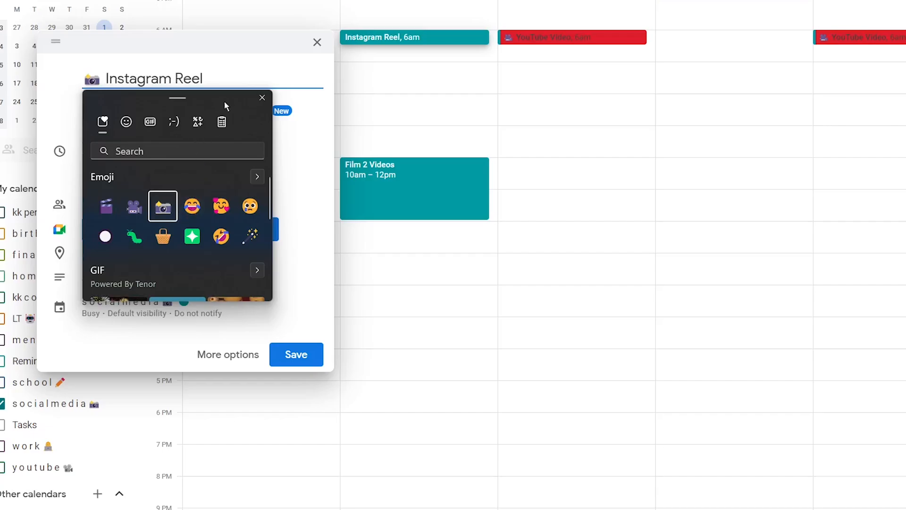
click(262, 97)
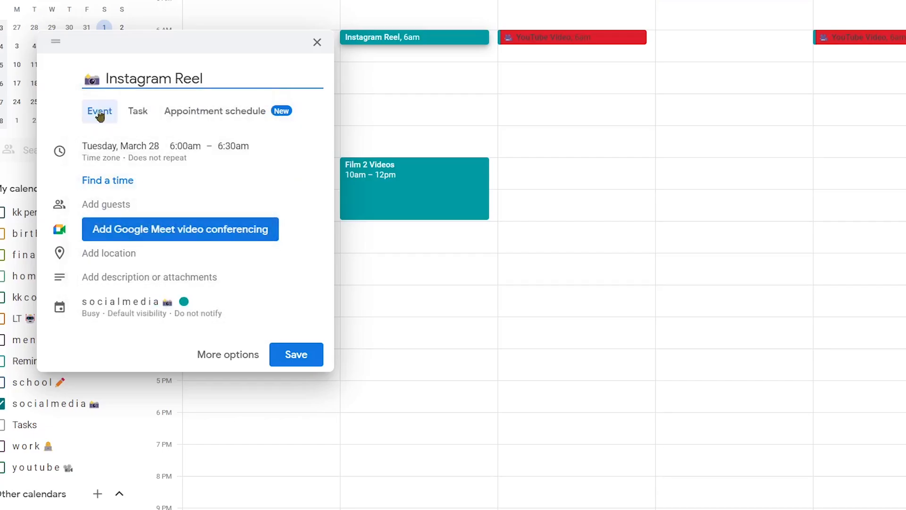
click(184, 304)
click(214, 312)
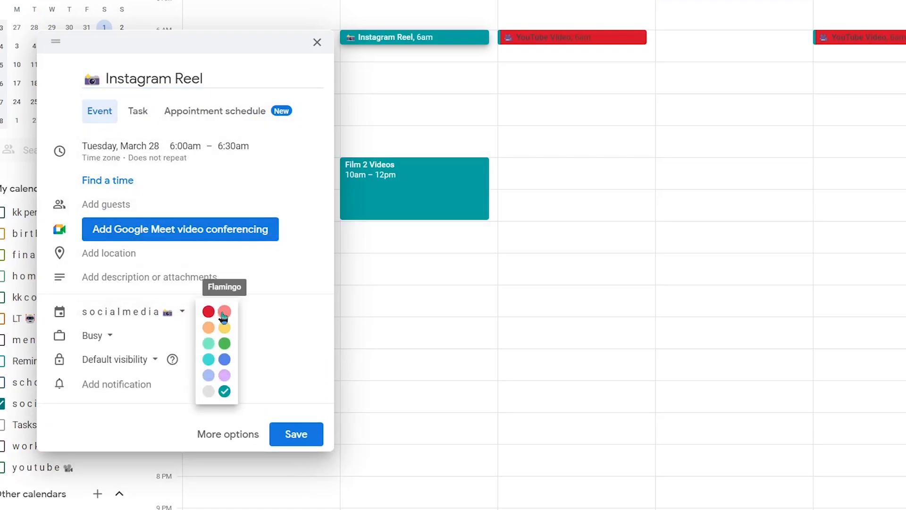
click(225, 375)
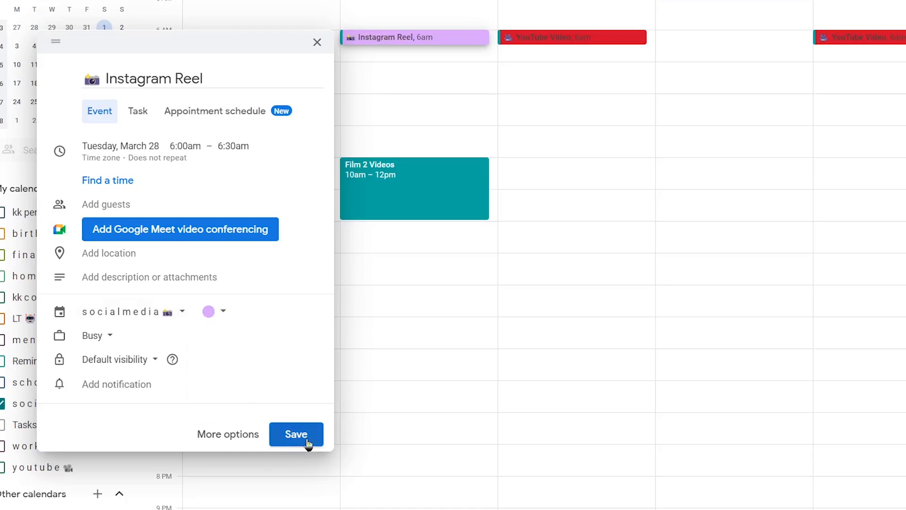
Set the Instagram Reel event to repeat every week on Tuesday and Thursday with no end date, and save it
click(154, 162)
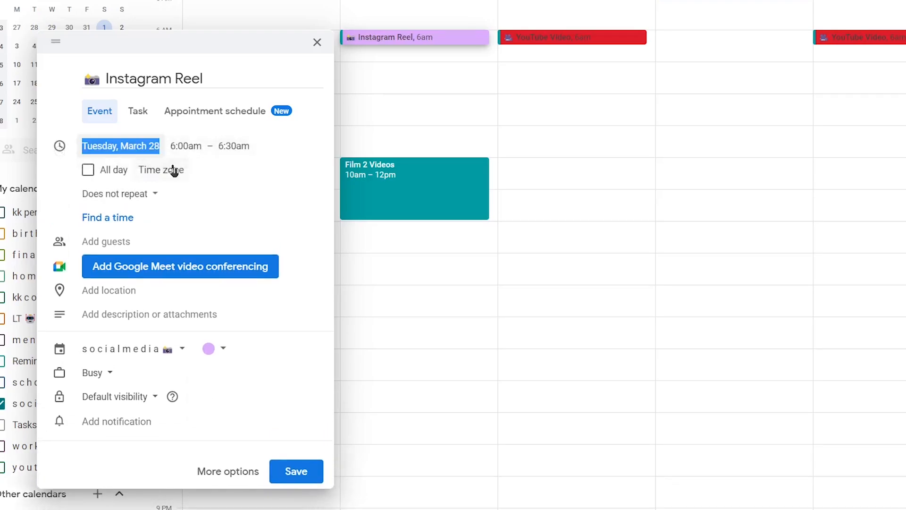
click(121, 195)
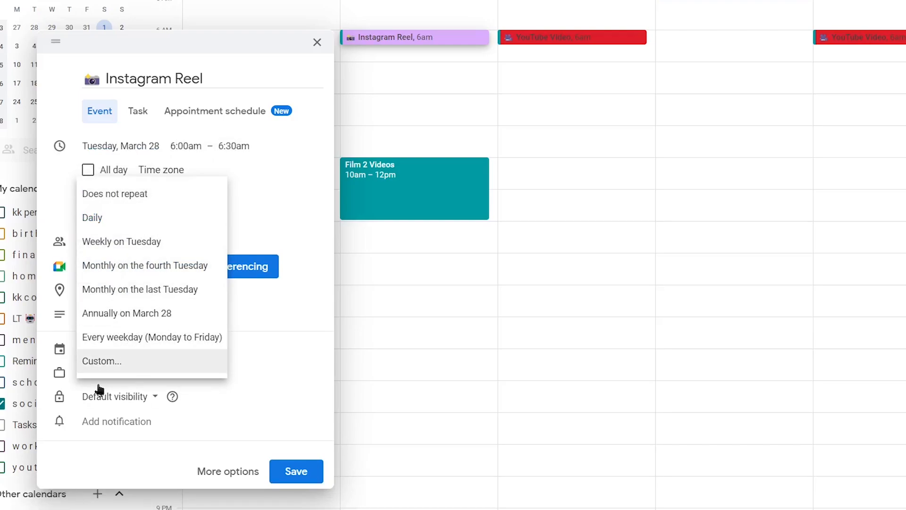
click(101, 364)
click(614, 238)
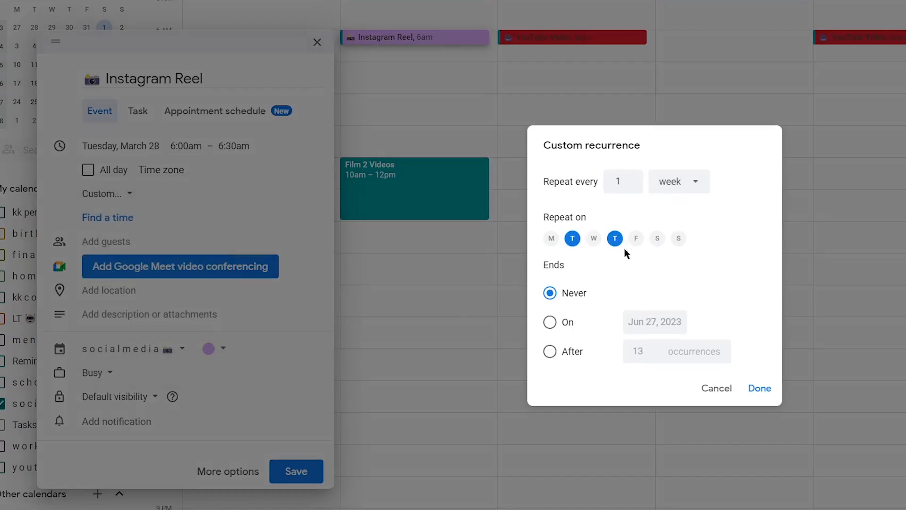
click(760, 389)
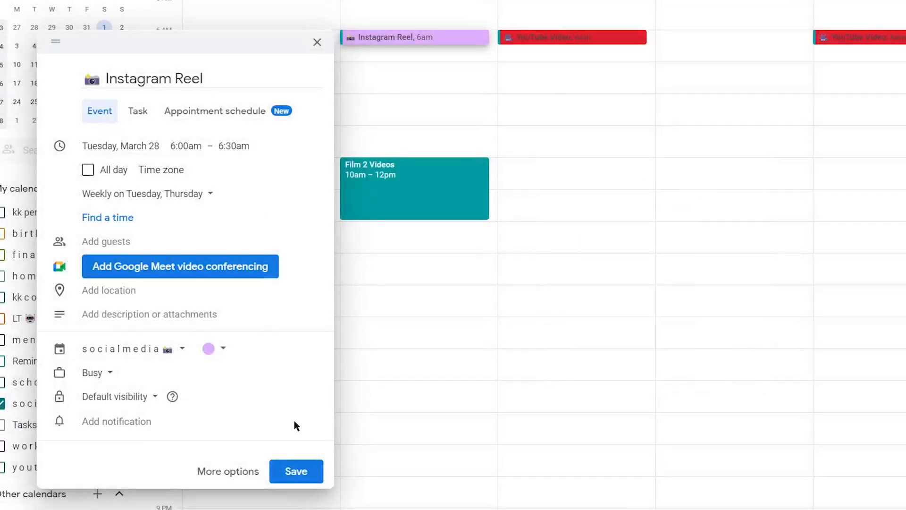
click(302, 477)
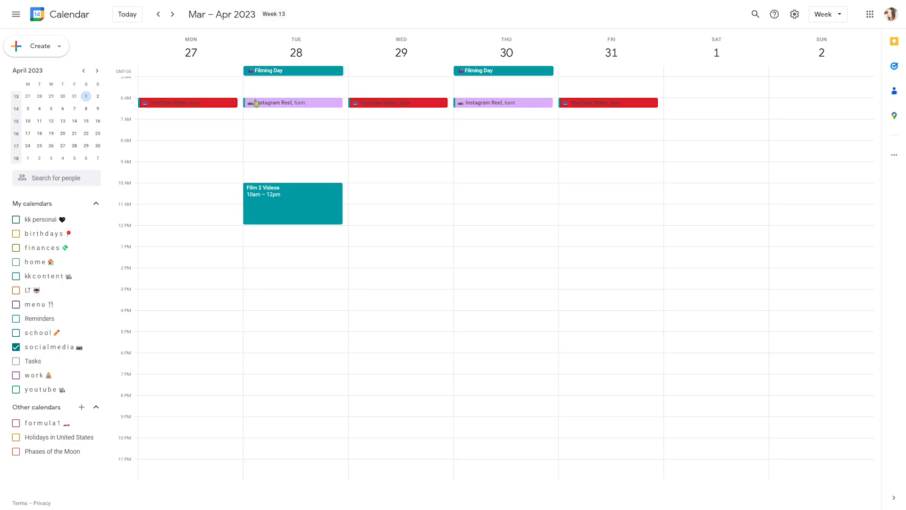
Start an event titled "Facebook Post" on Friday, March 31 at 10:00am and bring up the emoji picker for its title
click(567, 124)
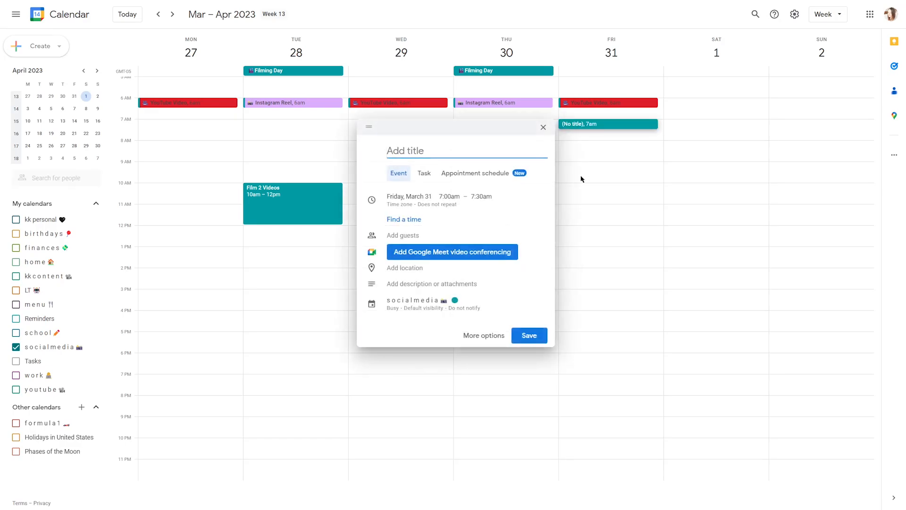
click(545, 128)
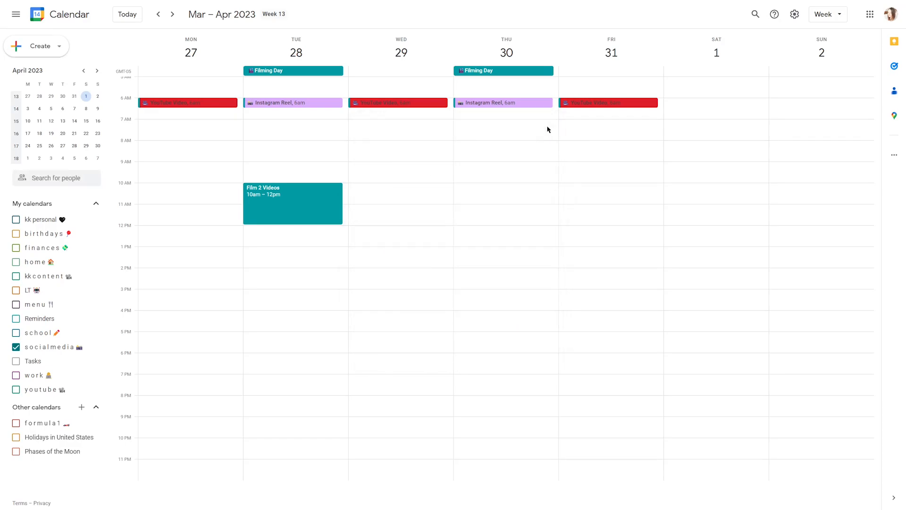
click(569, 188)
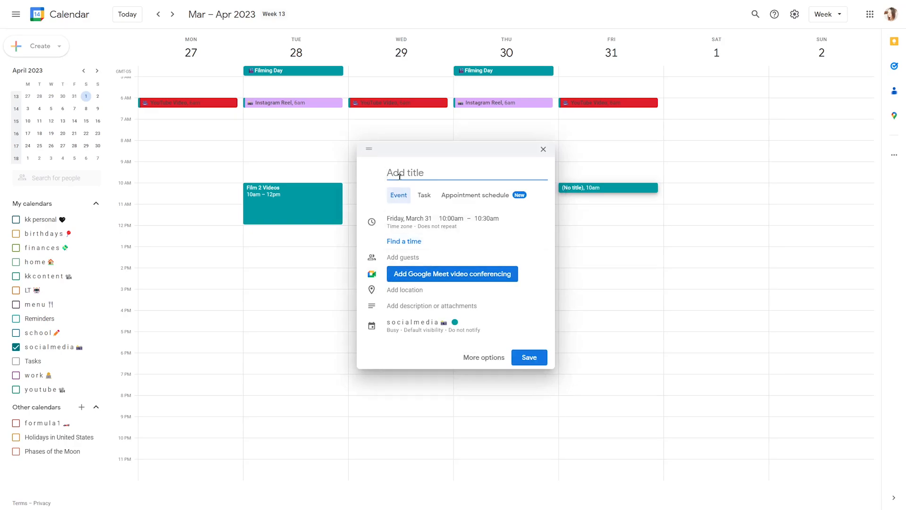
text(Facebook Post)
key(super+period)
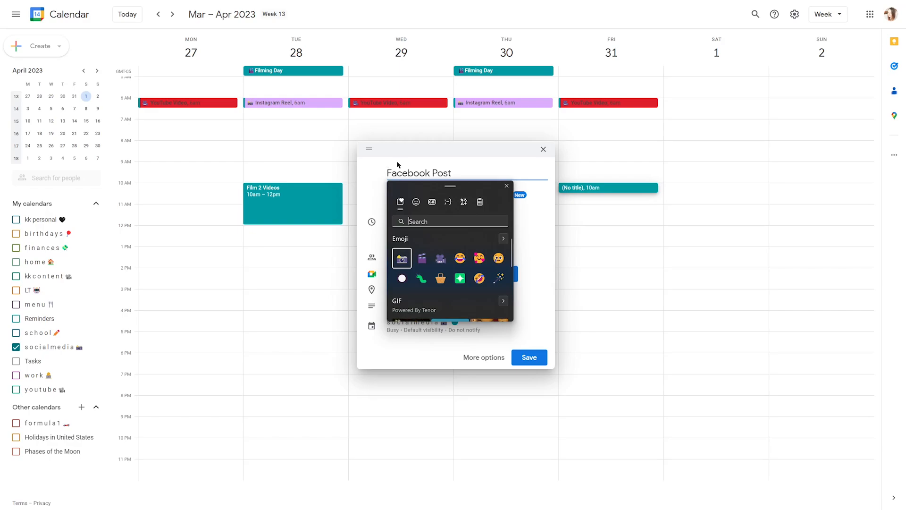
text(face)
key(BackSpace)
key(BackSpace)
key(BackSpace)
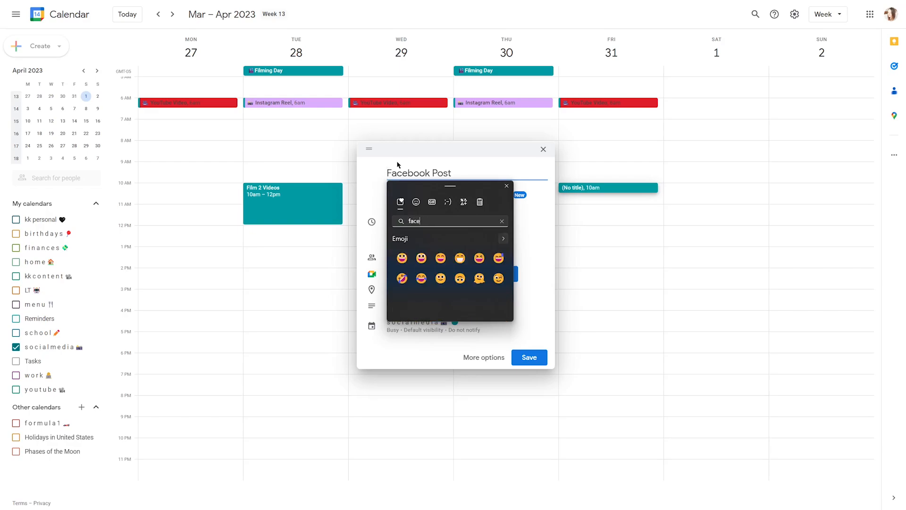
key(BackSpace)
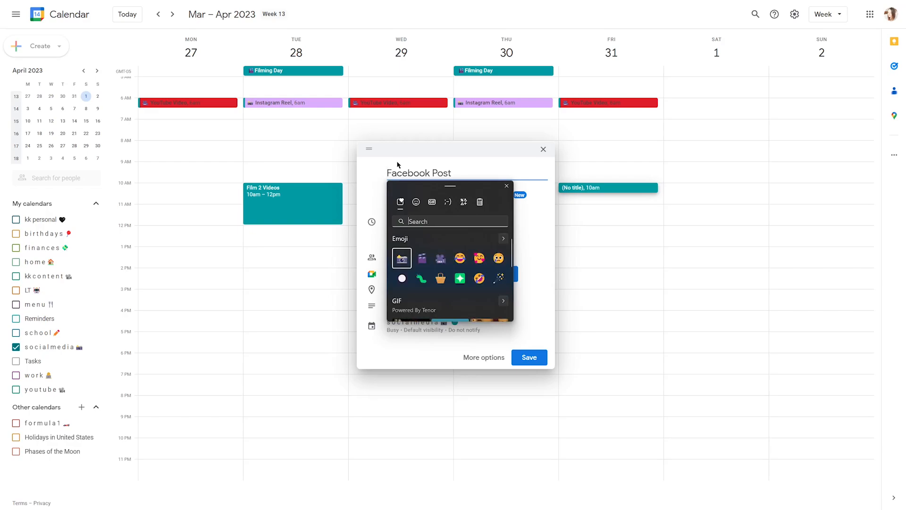
Insert the laptop computer emoji before the Facebook Post title and give the event the blue color
text(computer)
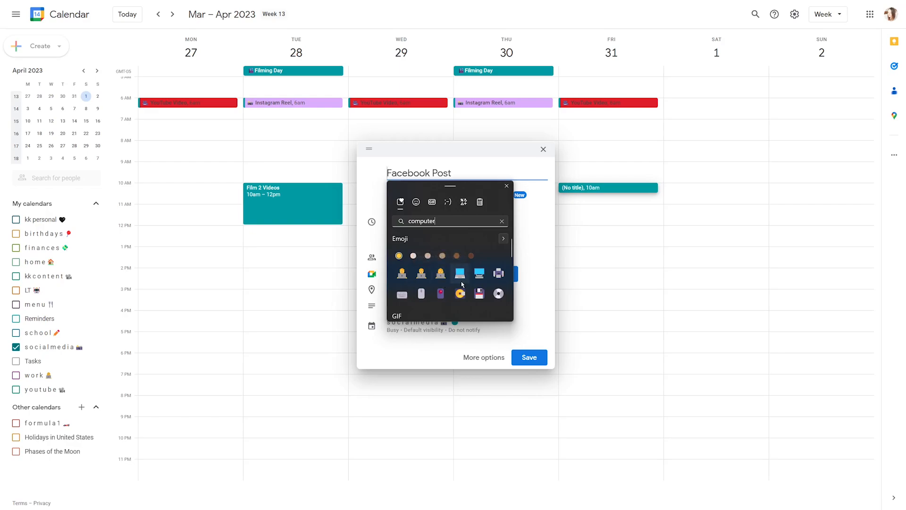
click(460, 275)
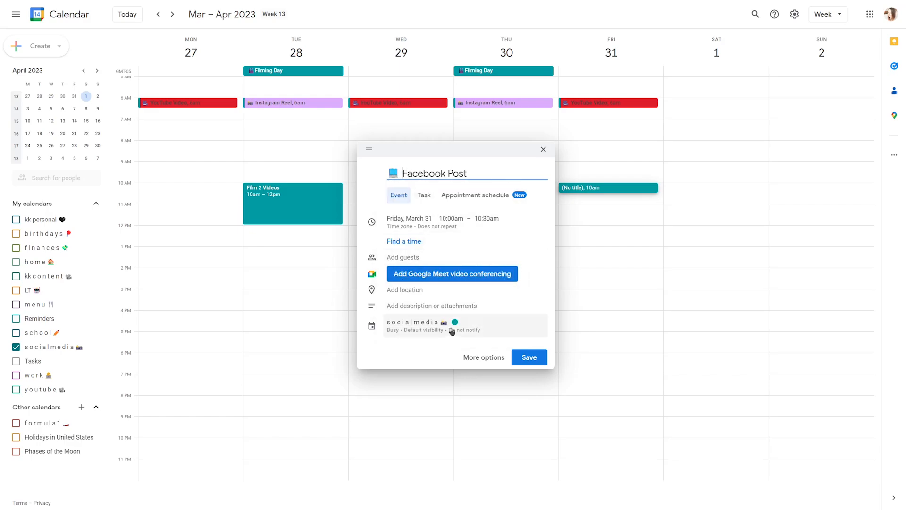
click(473, 327)
click(476, 332)
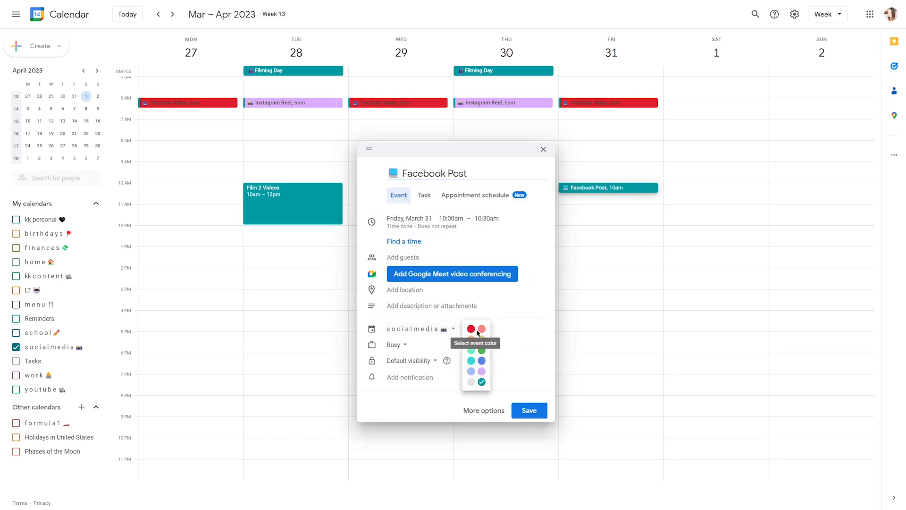
click(488, 362)
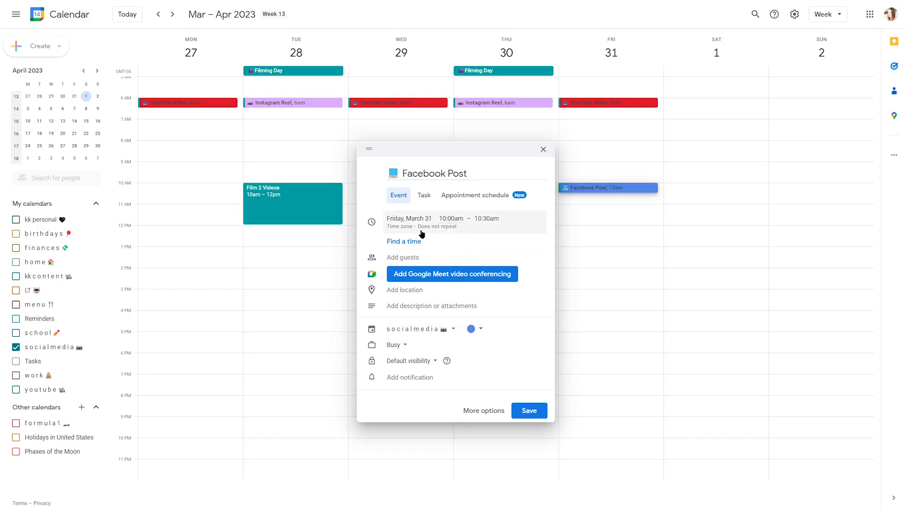
Set the Facebook Post event to repeat weekly on Friday and save it
click(470, 230)
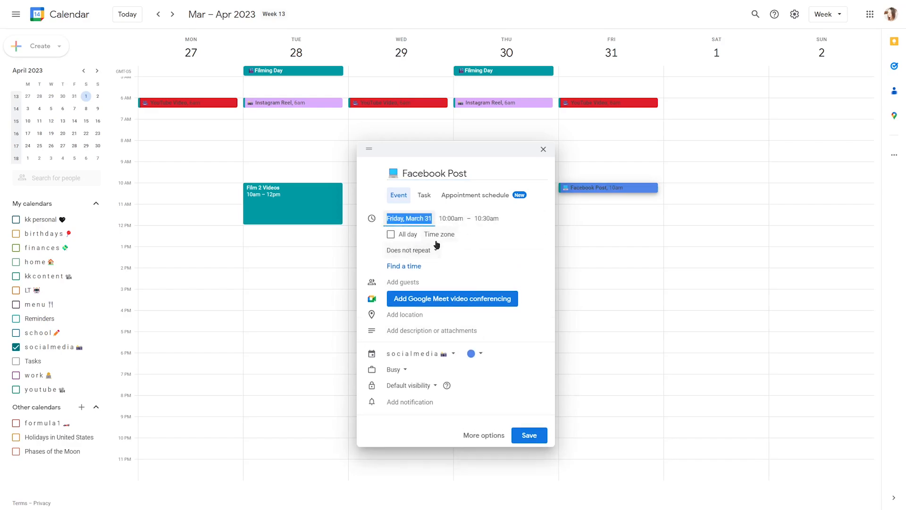
click(428, 253)
click(417, 282)
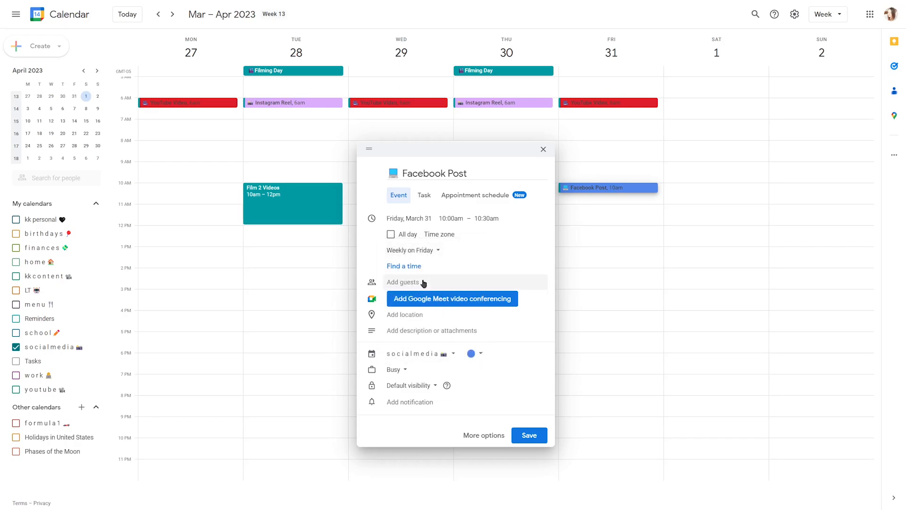
click(529, 436)
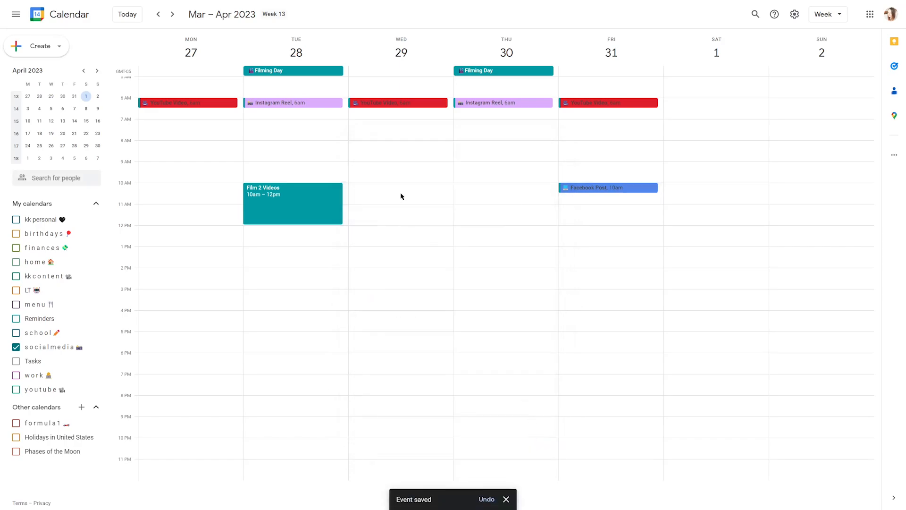